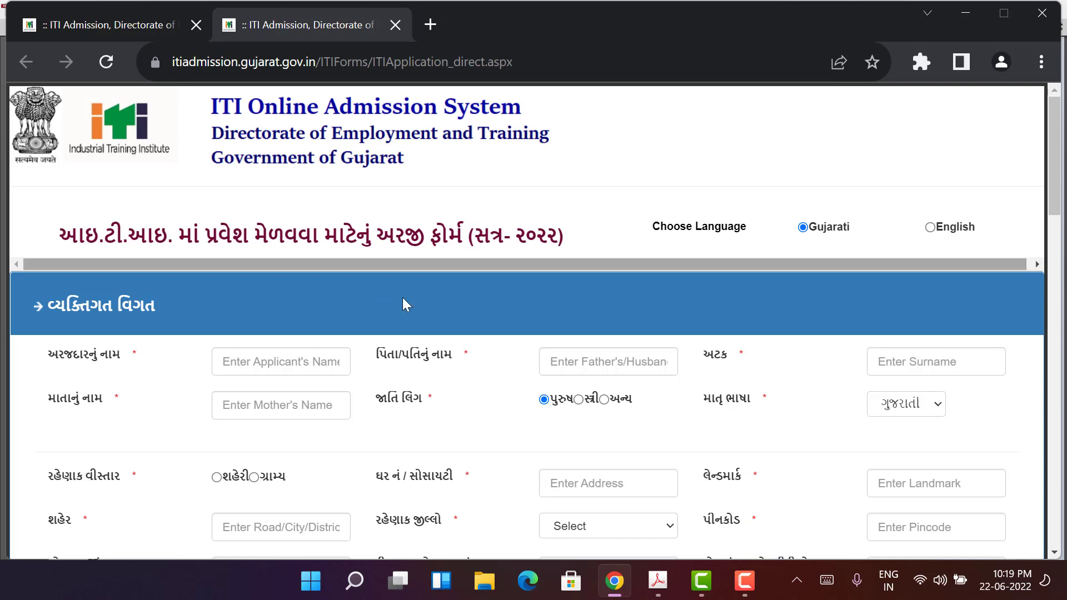
Go through the applicant's name, father's/husband's name, surname and mother's name fields and view the mother tongue options.
{"action": "scroll", "coordinate": [292, 324], "scroll_direction": "down", "scroll_amount": 1}
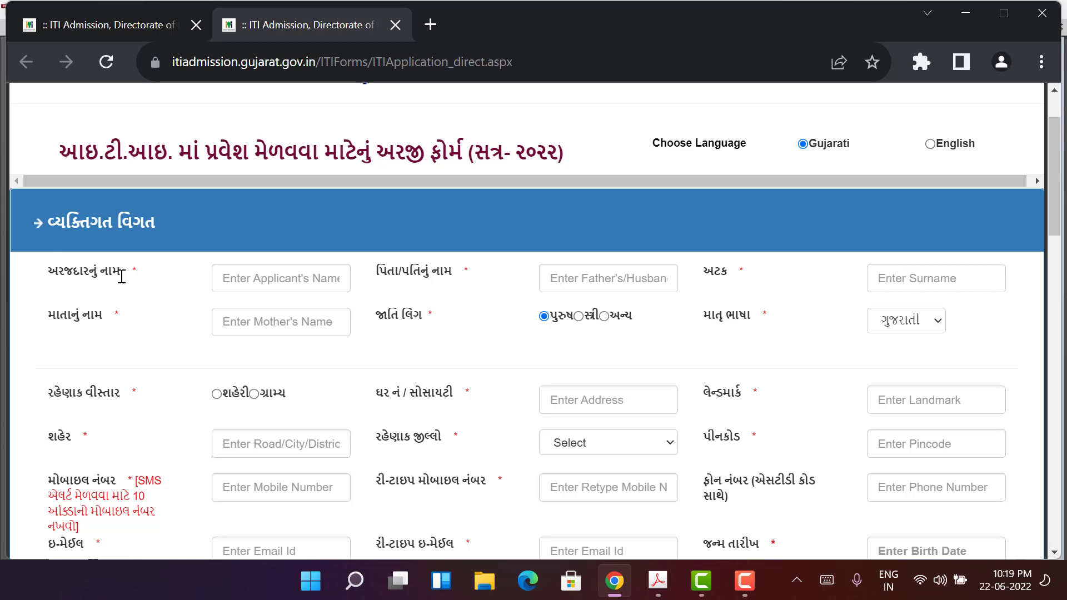
{"action": "left_click", "coordinate": [250, 277]}
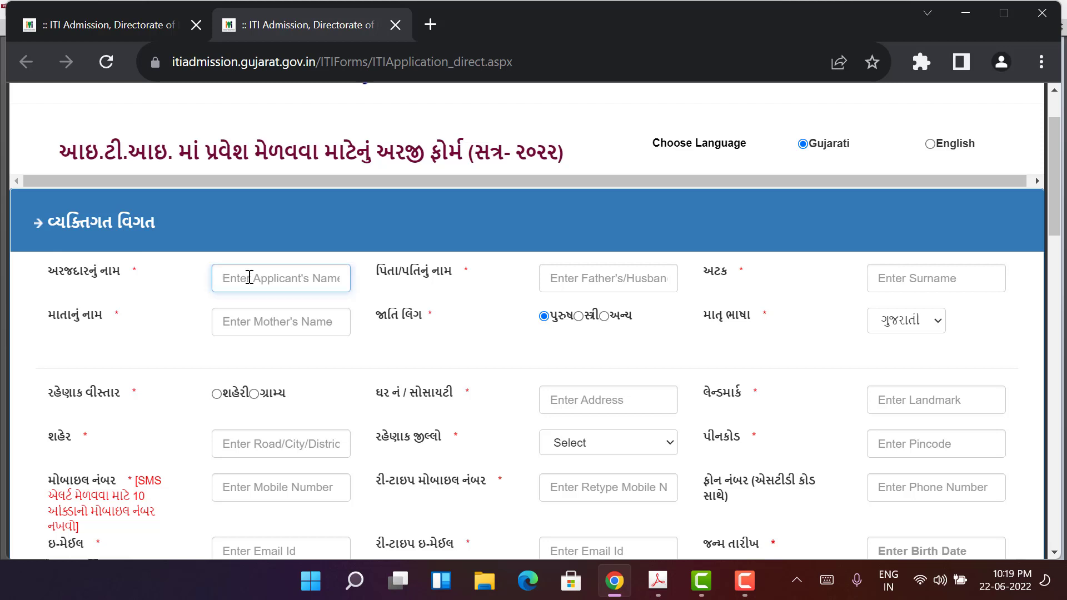
{"action": "left_click", "coordinate": [603, 278]}
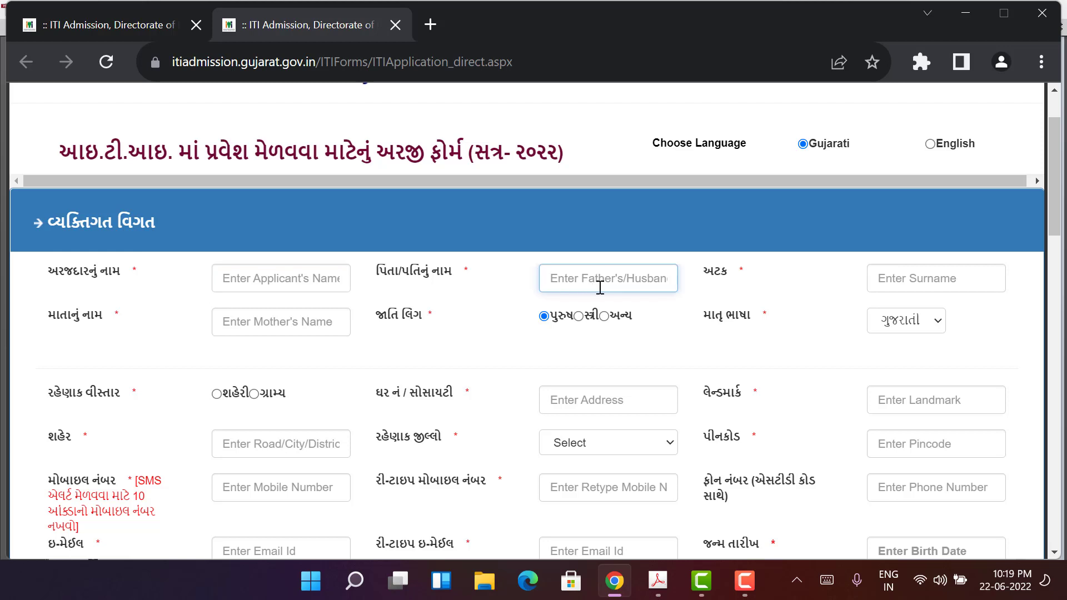
{"action": "left_click", "coordinate": [910, 278]}
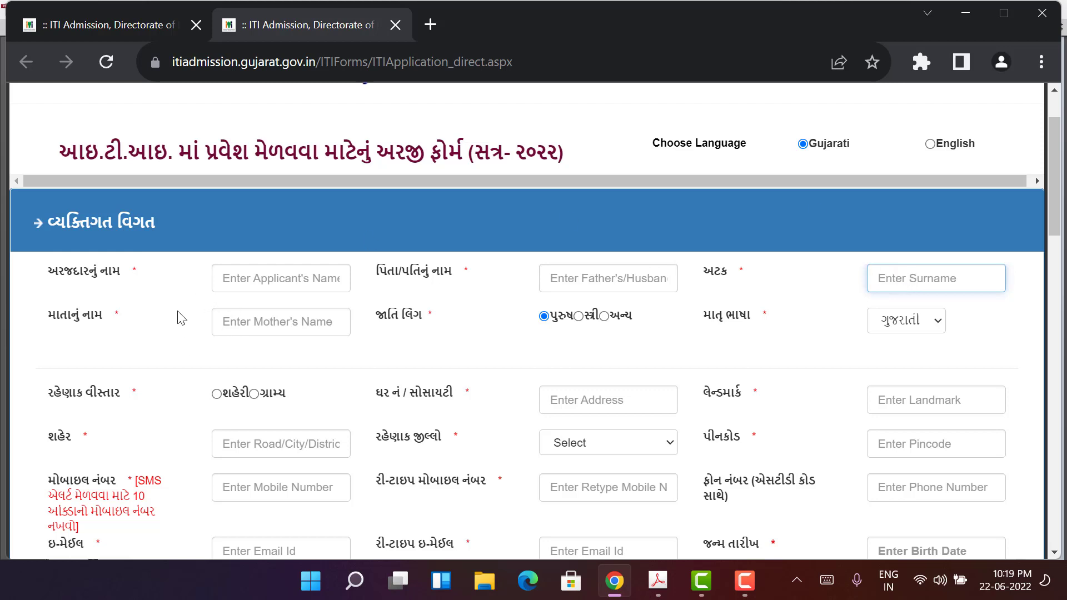
{"action": "left_click", "coordinate": [256, 324]}
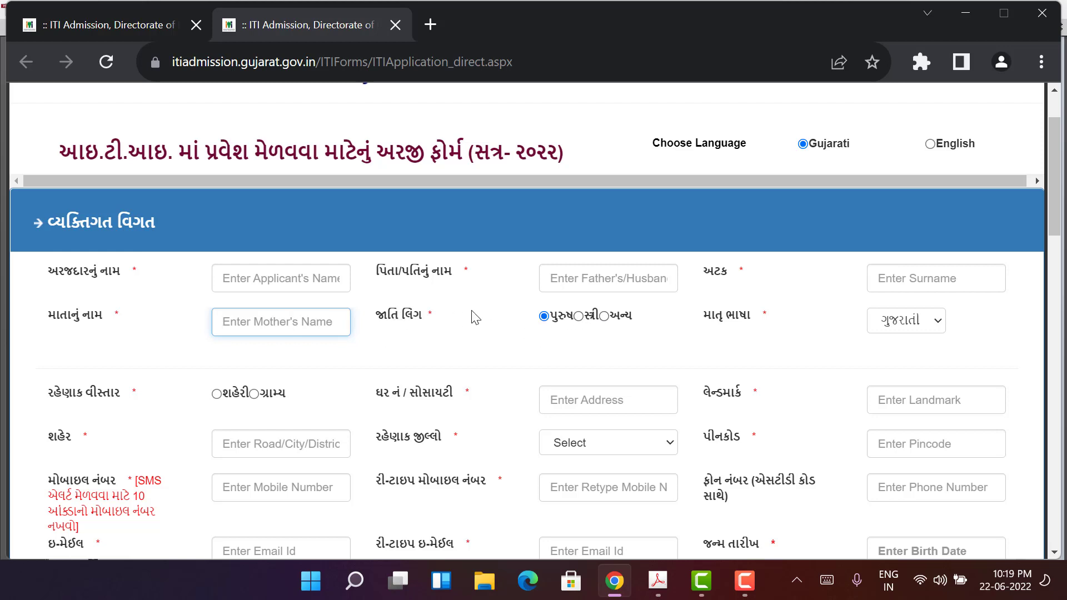
{"action": "left_click", "coordinate": [917, 325]}
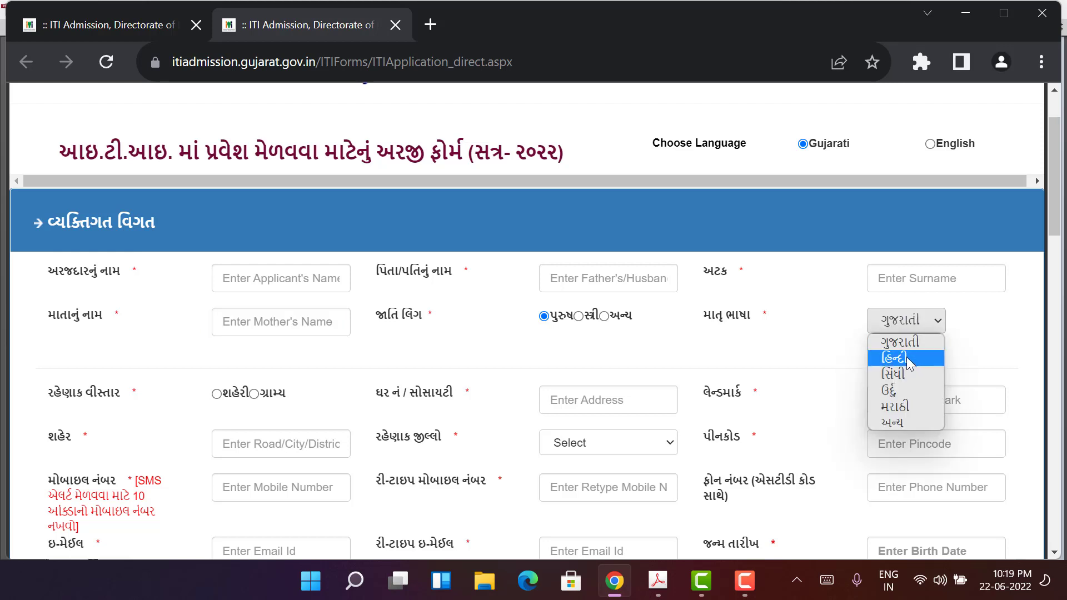
{"action": "left_click", "coordinate": [835, 342]}
Set the residence area in the personal details to ગ્રામ્ય (rural).
{"action": "scroll", "coordinate": [255, 412], "scroll_direction": "down", "scroll_amount": 1}
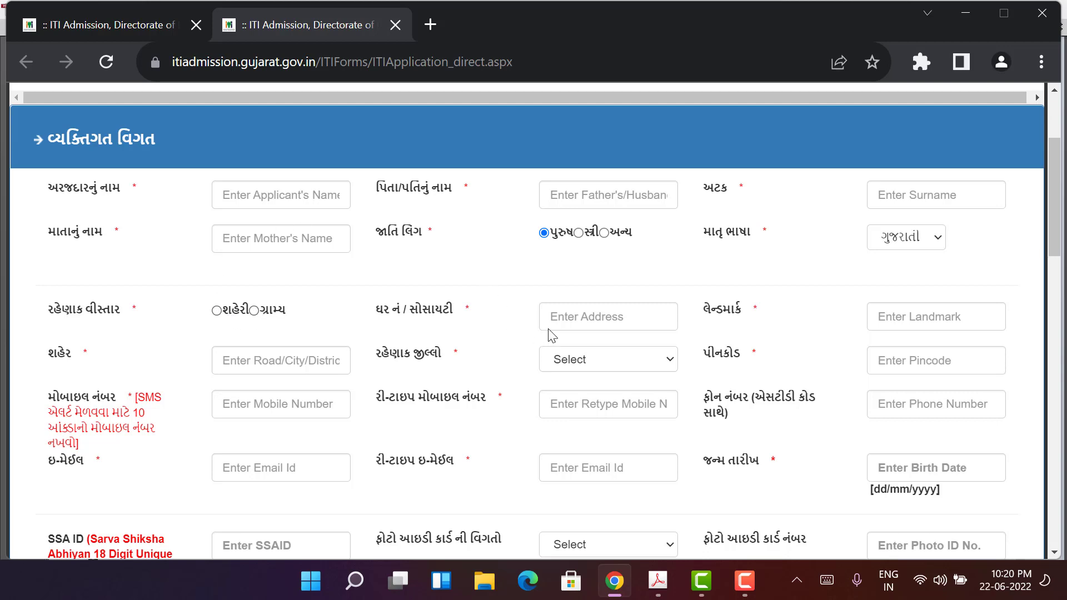
{"action": "left_click", "coordinate": [216, 310]}
{"action": "left_click", "coordinate": [254, 310]}
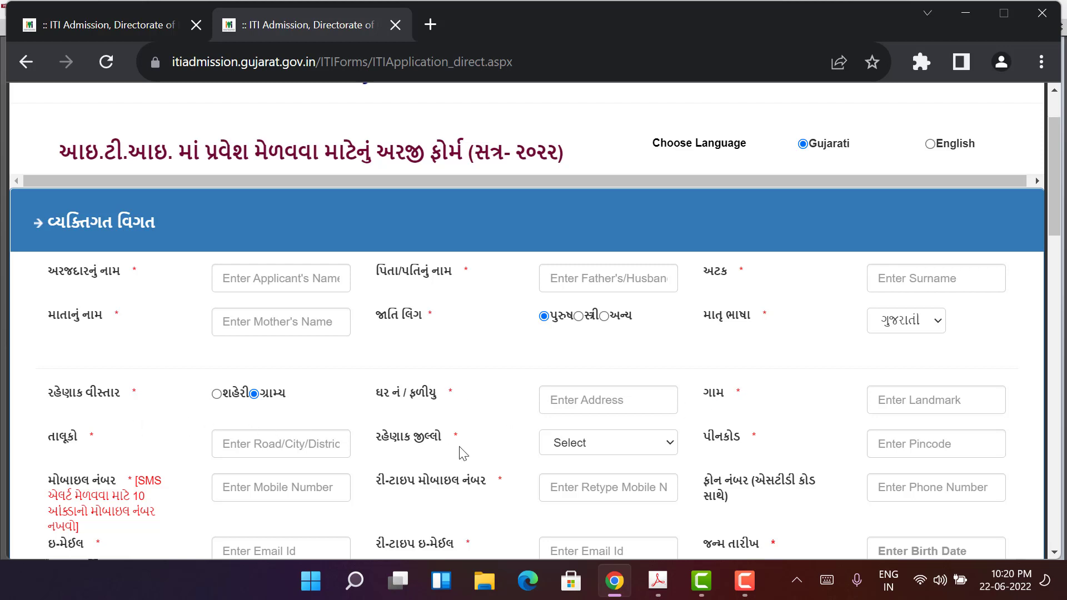
Open Google in a new browser tab and search for "CREATE GMAIL ACCOUNT".
{"action": "scroll", "coordinate": [760, 433], "scroll_direction": "down", "scroll_amount": 1}
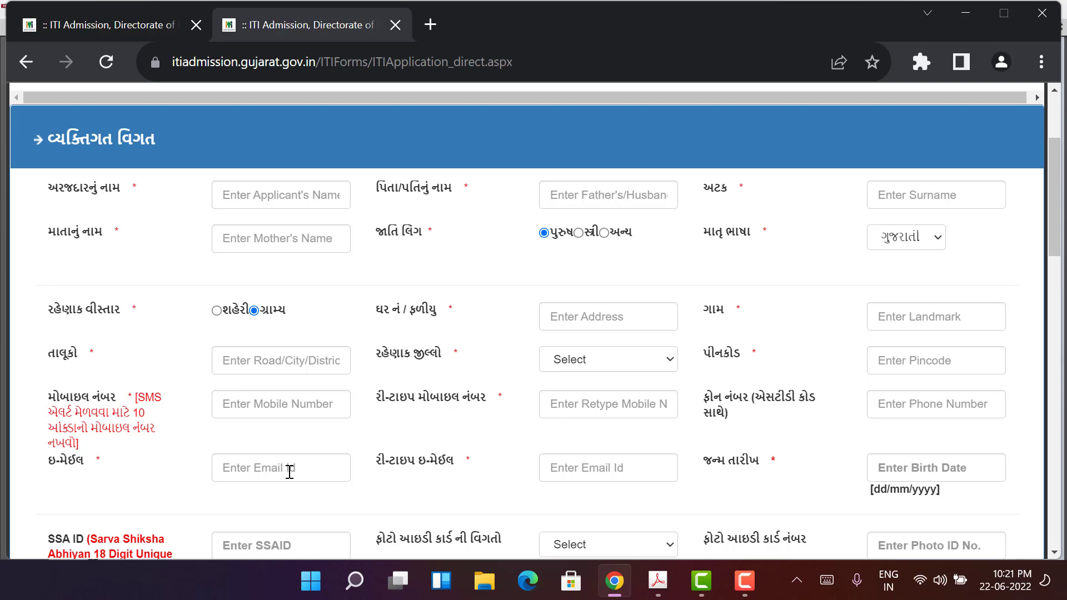
{"action": "left_click", "coordinate": [431, 24]}
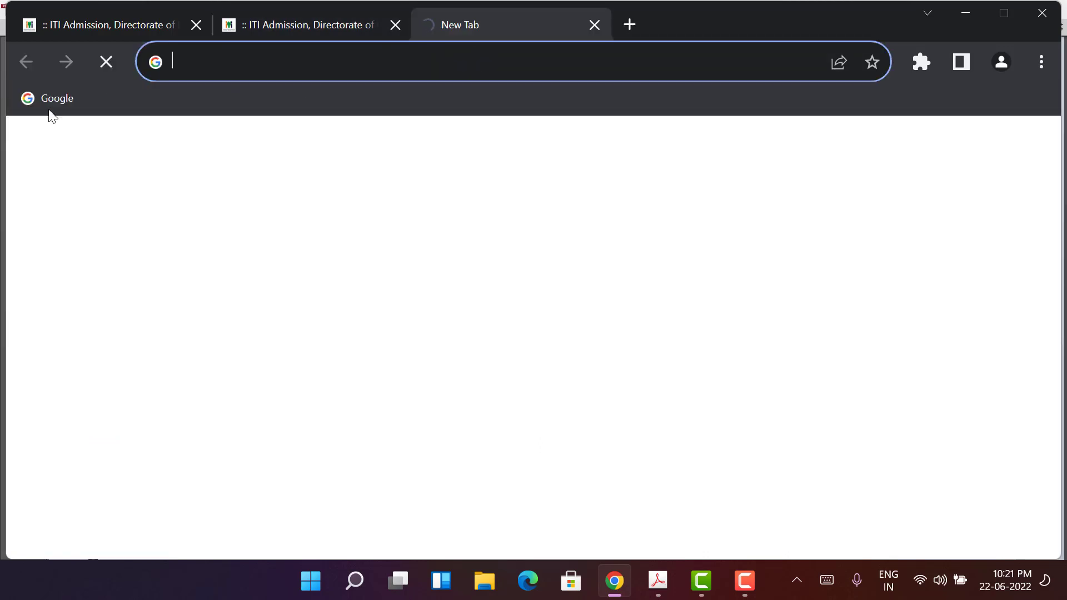
{"action": "left_click", "coordinate": [54, 101]}
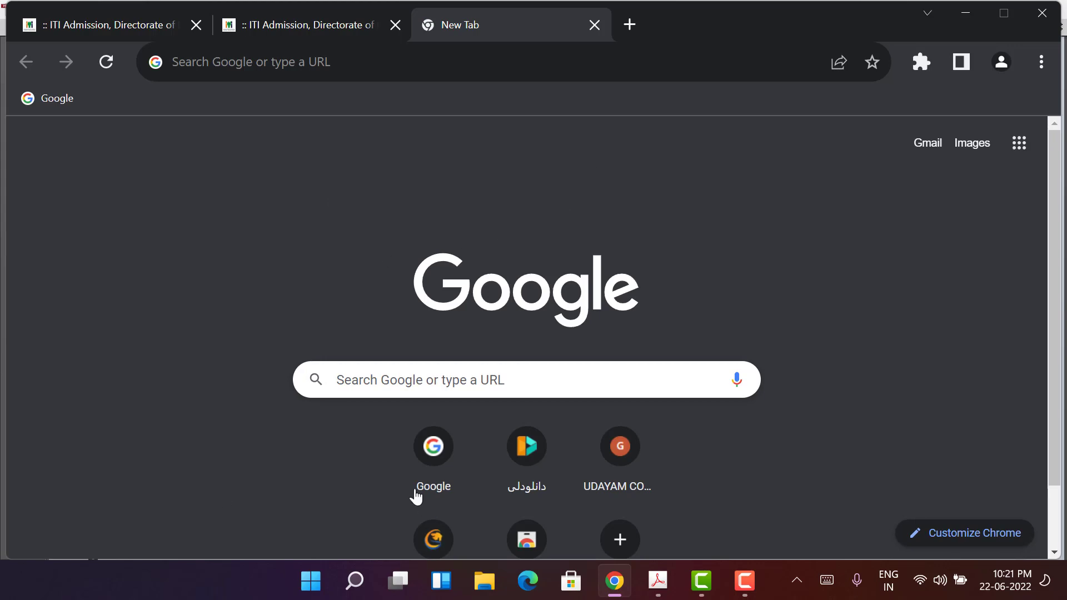
{"action": "left_click", "coordinate": [45, 92]}
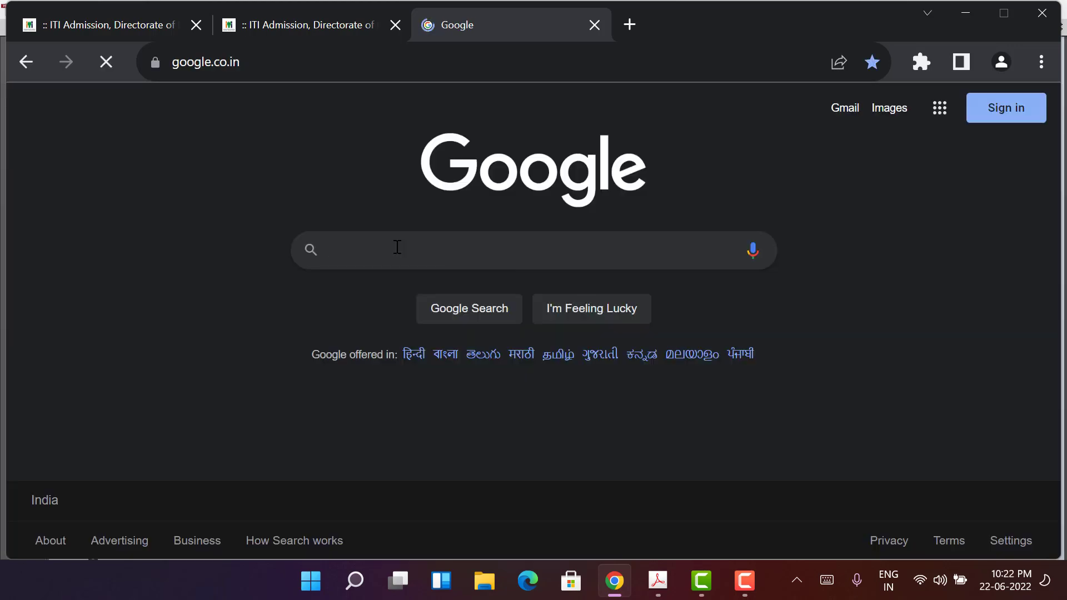
{"action": "type", "text": "CR"}
{"action": "type", "text": "EATE GMAIL ACCOUNT"}
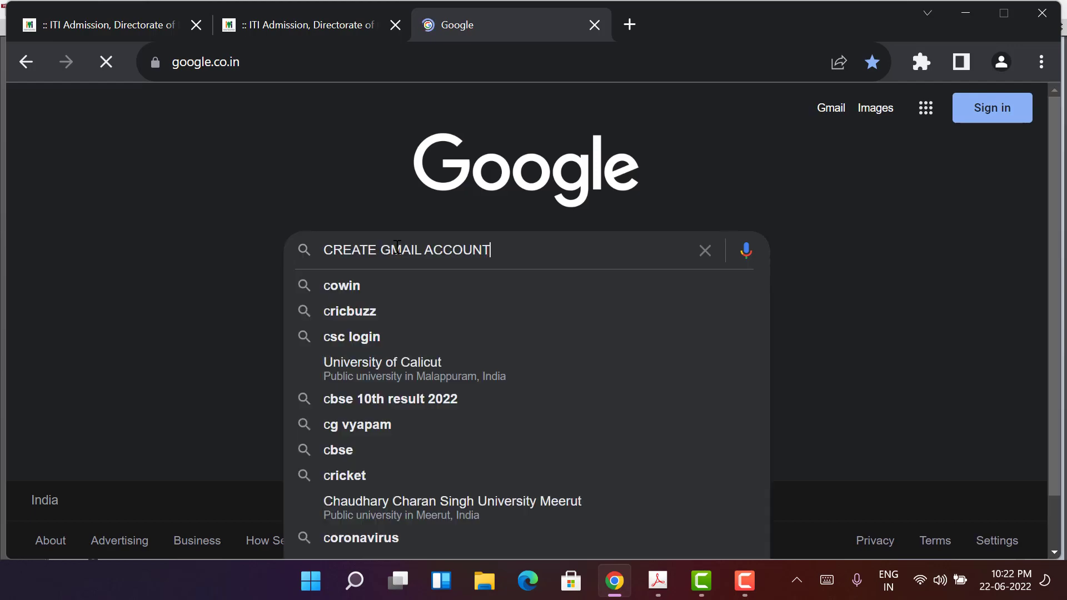
{"action": "key", "text": "Return"}
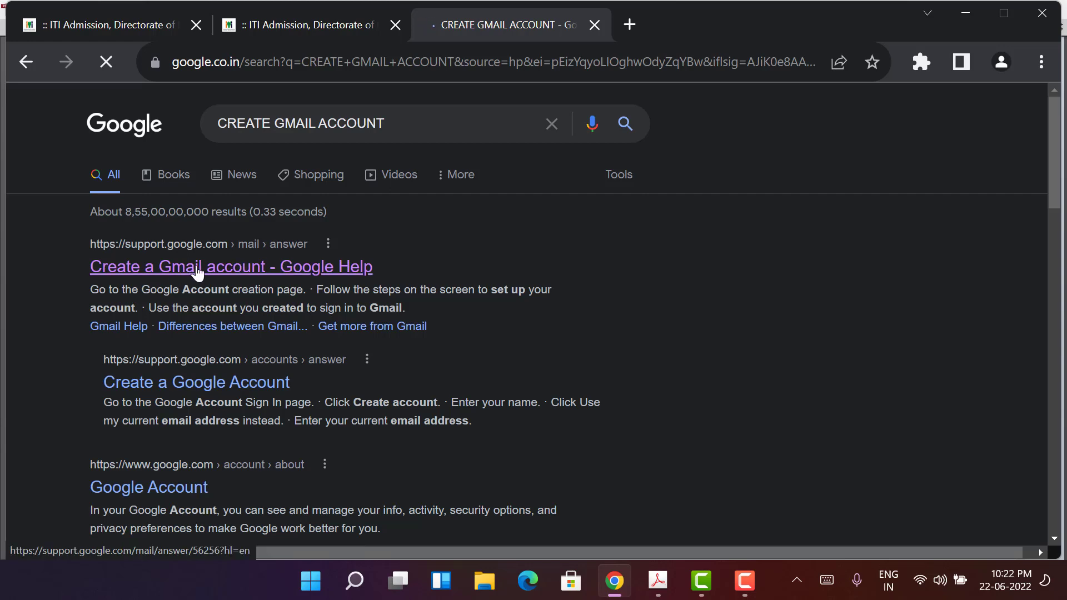
View Google's Create a Gmail account help page and its account sign-up form, and close both pages to return to the admission form.
{"action": "left_click", "coordinate": [197, 272]}
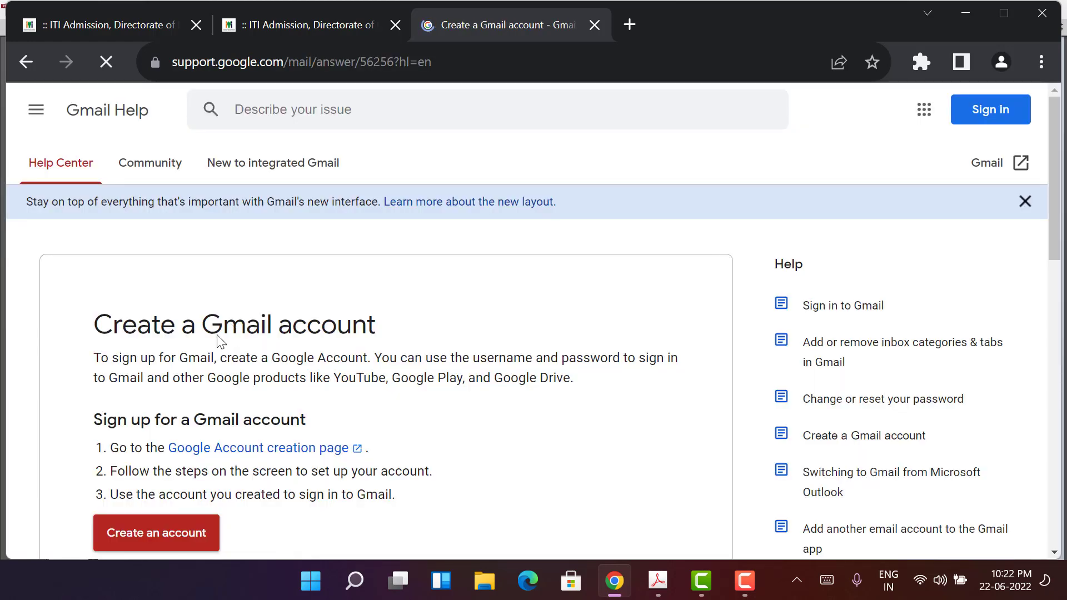
{"action": "left_click", "coordinate": [156, 534]}
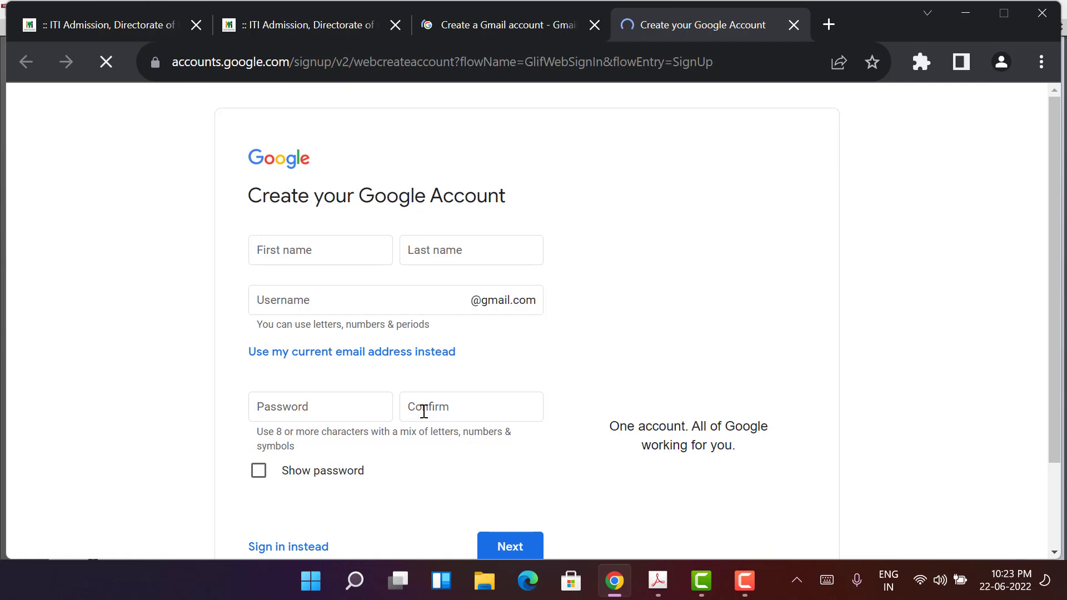
{"action": "scroll", "coordinate": [428, 410], "scroll_direction": "down", "scroll_amount": 1}
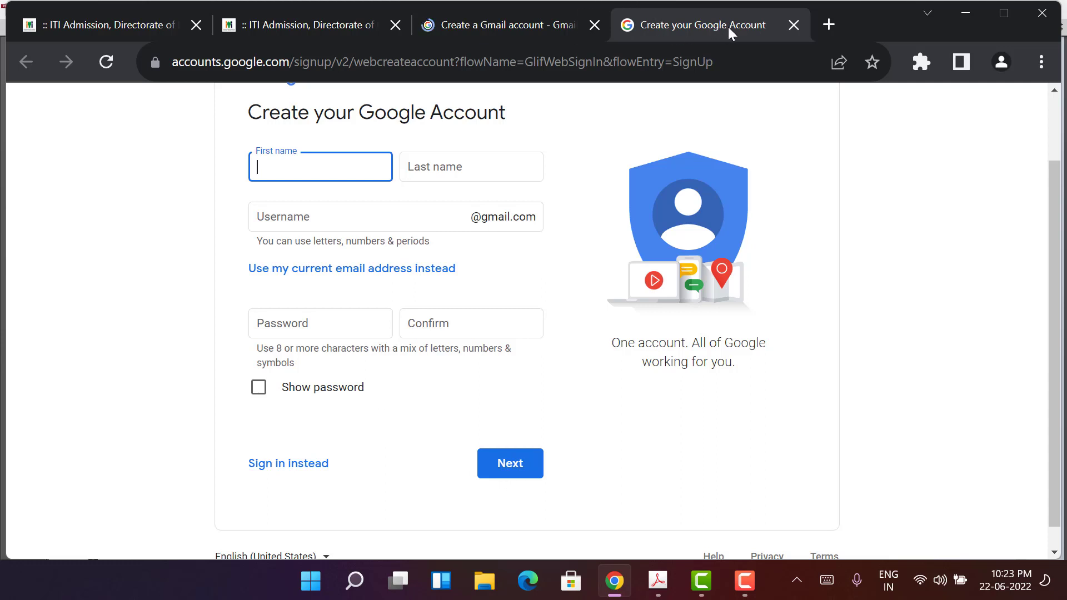
{"action": "key", "text": "ctrl+w"}
{"action": "key", "text": "ctrl+w"}
Set the photo ID card type to આધારકાર્ડ (Aadhaar card).
{"action": "scroll", "coordinate": [528, 416], "scroll_direction": "down", "scroll_amount": 1}
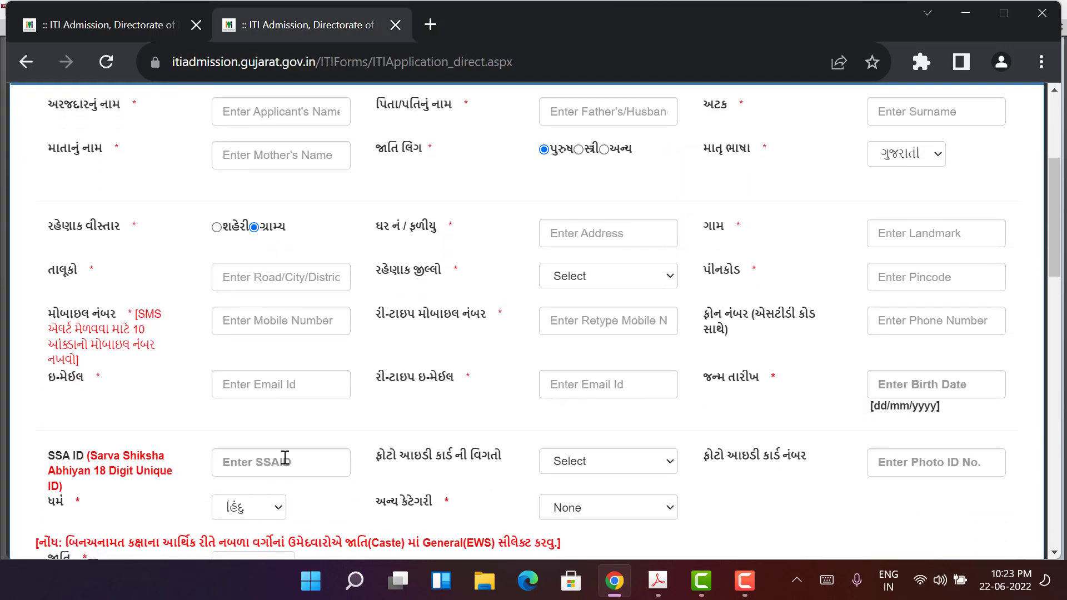
{"action": "scroll", "coordinate": [81, 470], "scroll_direction": "down", "scroll_amount": 2}
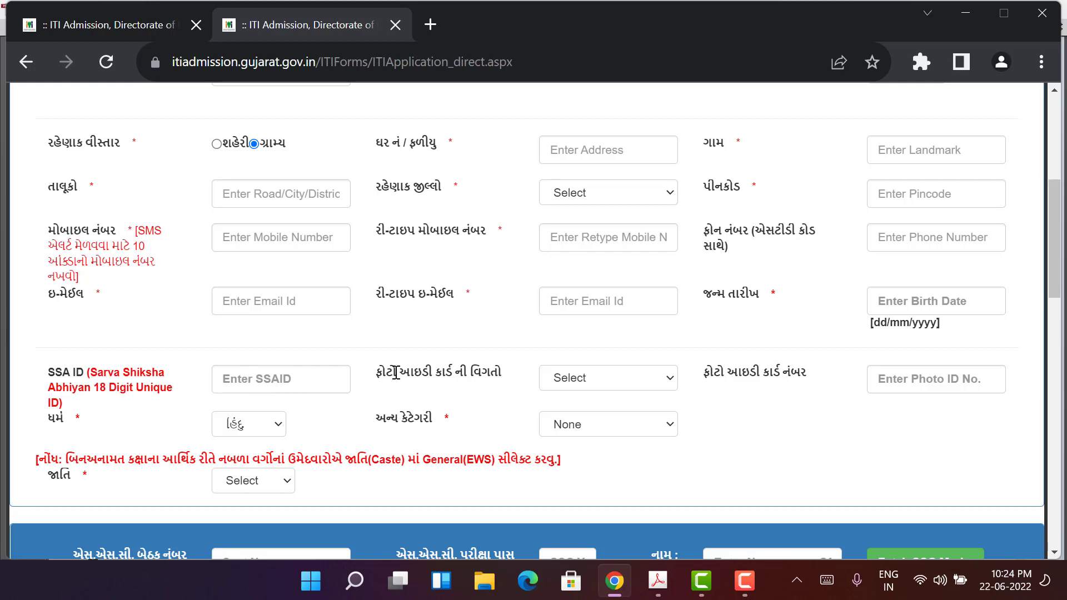
{"action": "left_click", "coordinate": [580, 384]}
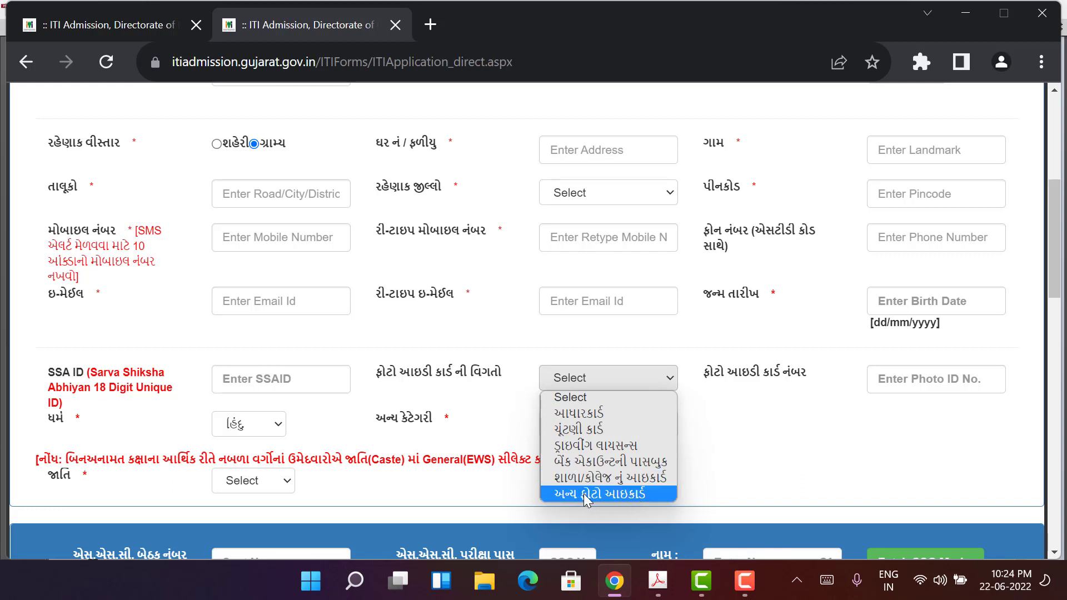
{"action": "left_click", "coordinate": [603, 413]}
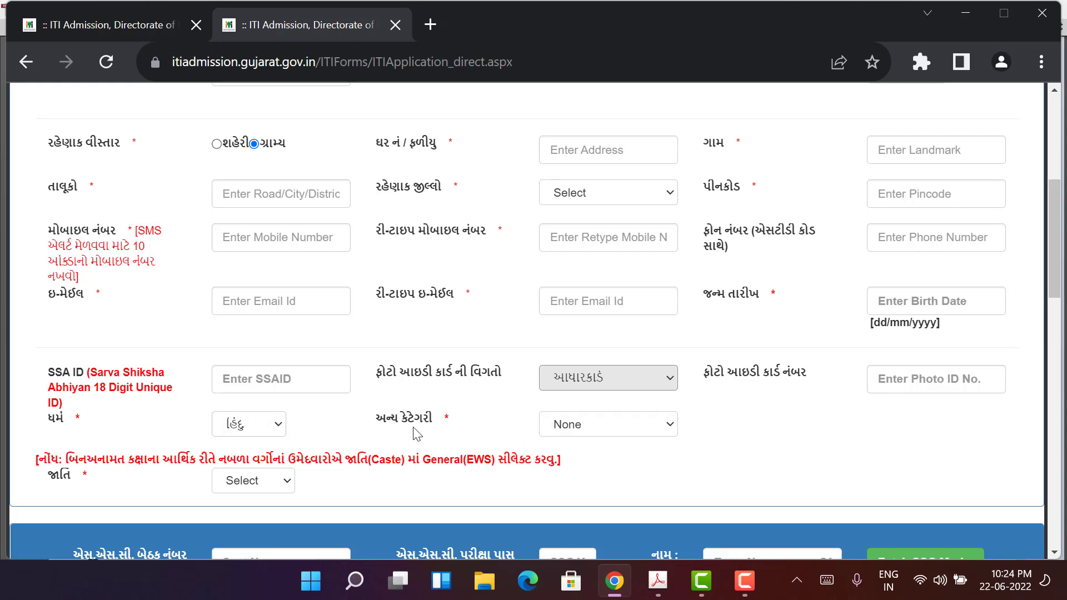
View the available options for other category and for caste without changing either selection.
{"action": "left_click", "coordinate": [590, 425]}
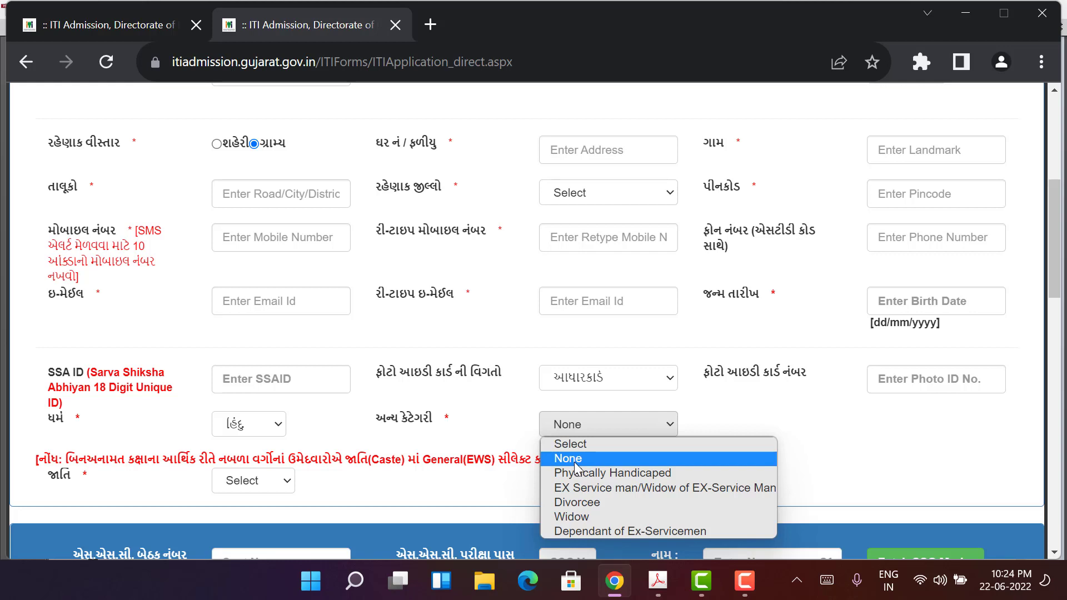
{"action": "left_click", "coordinate": [184, 494]}
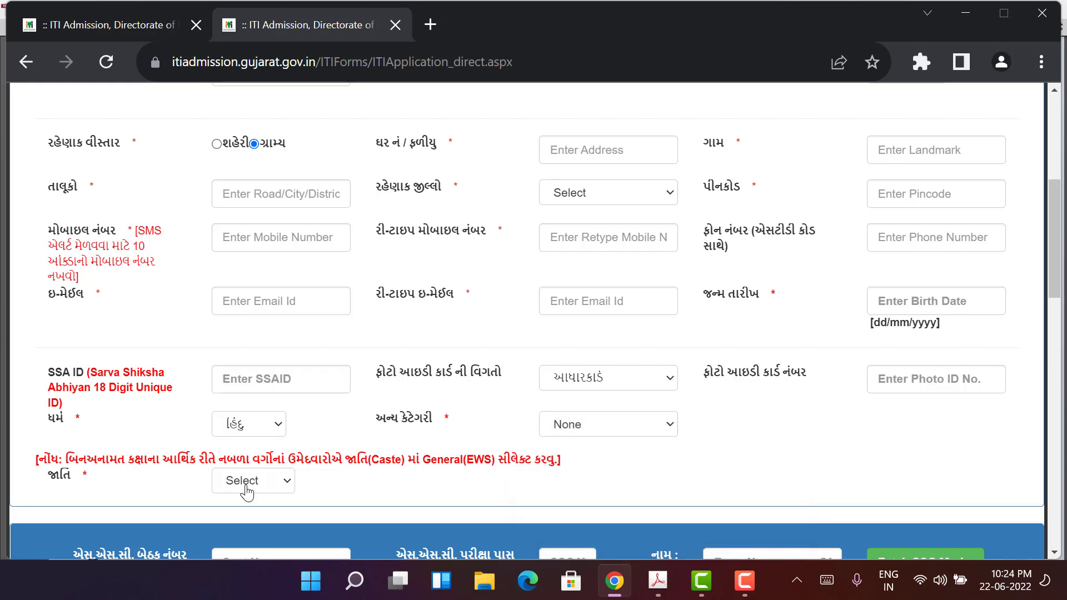
{"action": "left_click", "coordinate": [250, 482]}
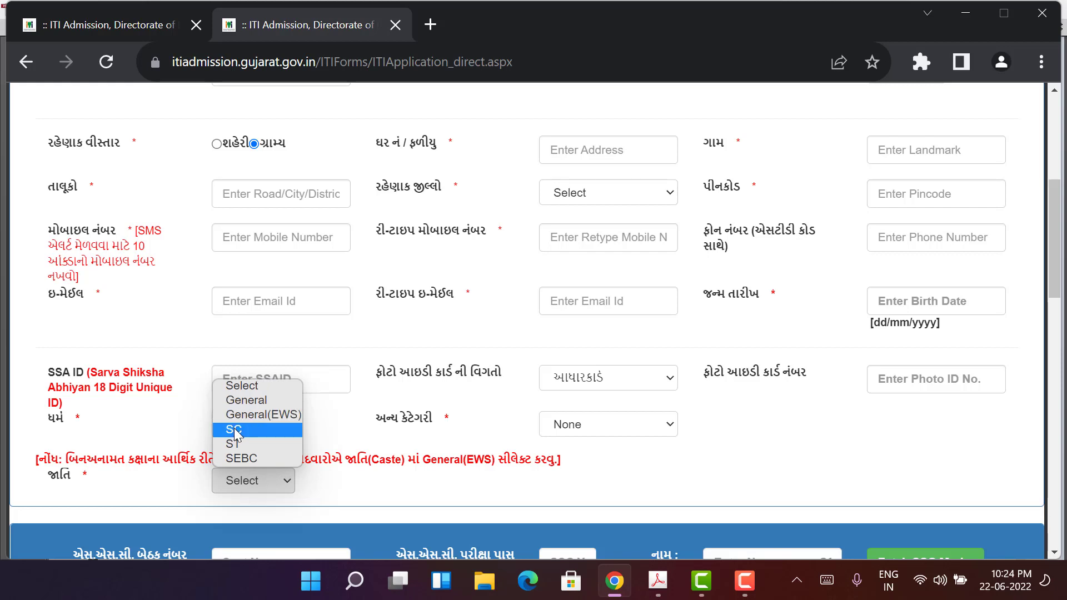
{"action": "left_click", "coordinate": [348, 487]}
Review the SSC marks fetch section and the basic qualification options in the educational details.
{"action": "scroll", "coordinate": [347, 488], "scroll_direction": "down", "scroll_amount": 1}
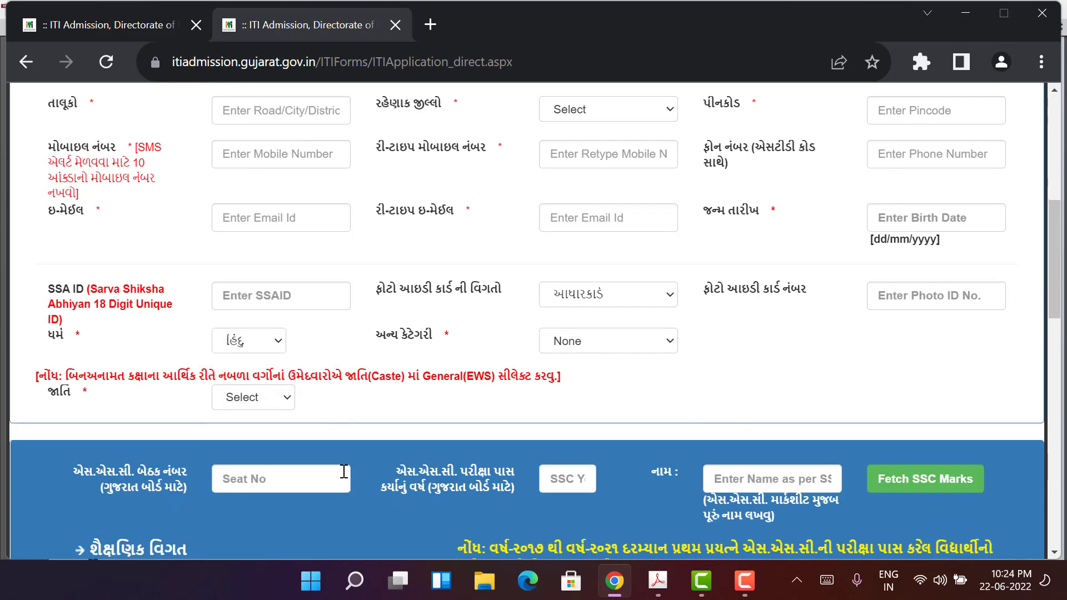
{"action": "scroll", "coordinate": [221, 353], "scroll_direction": "down", "scroll_amount": 2}
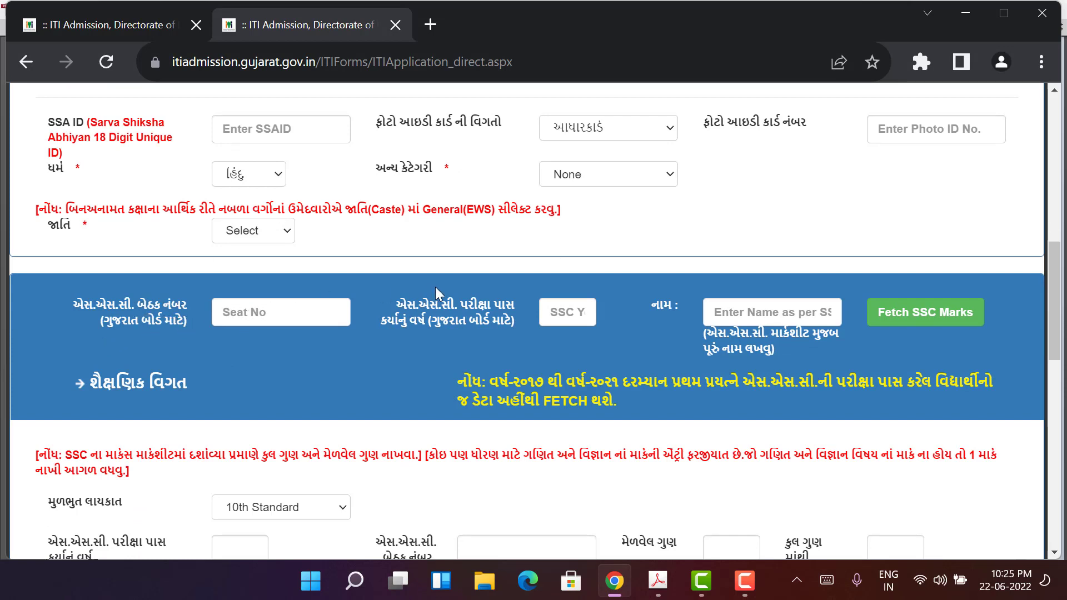
{"action": "scroll", "coordinate": [297, 309], "scroll_direction": "down", "scroll_amount": 1}
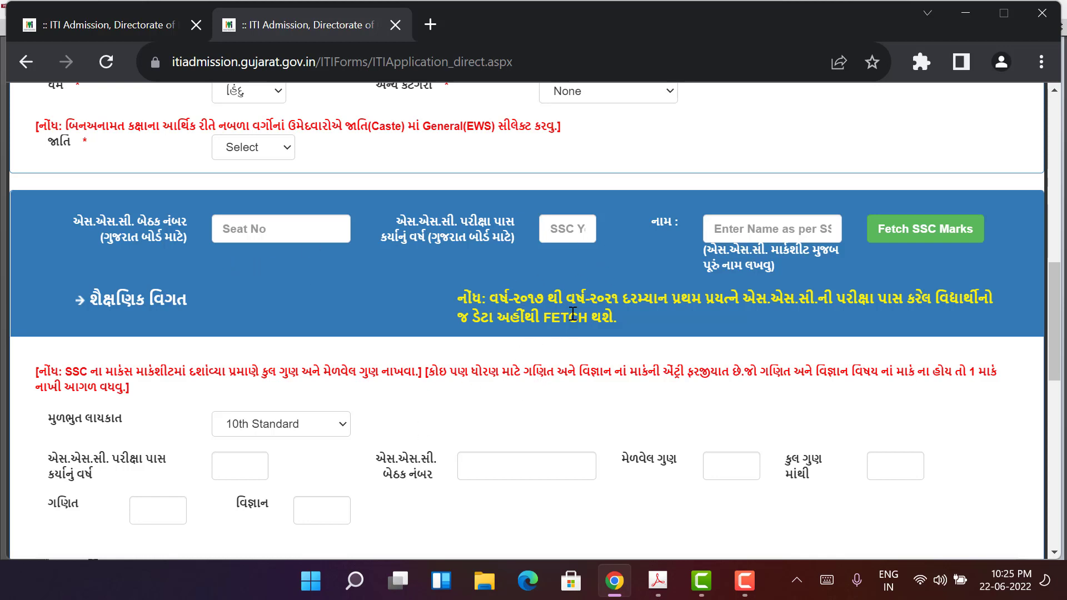
{"action": "scroll", "coordinate": [578, 294], "scroll_direction": "down", "scroll_amount": 1}
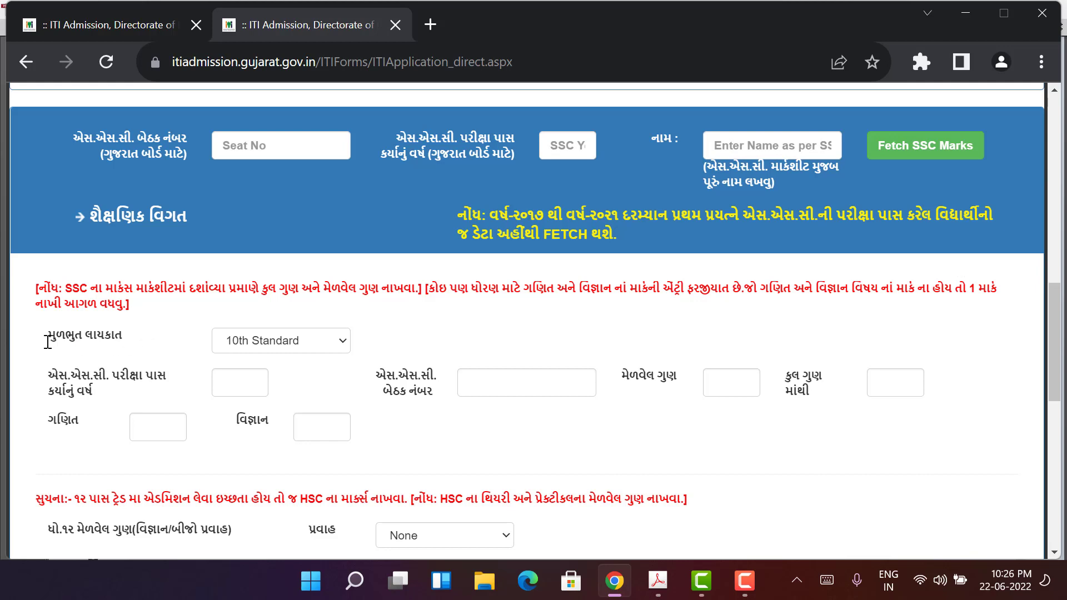
{"action": "left_click", "coordinate": [251, 352]}
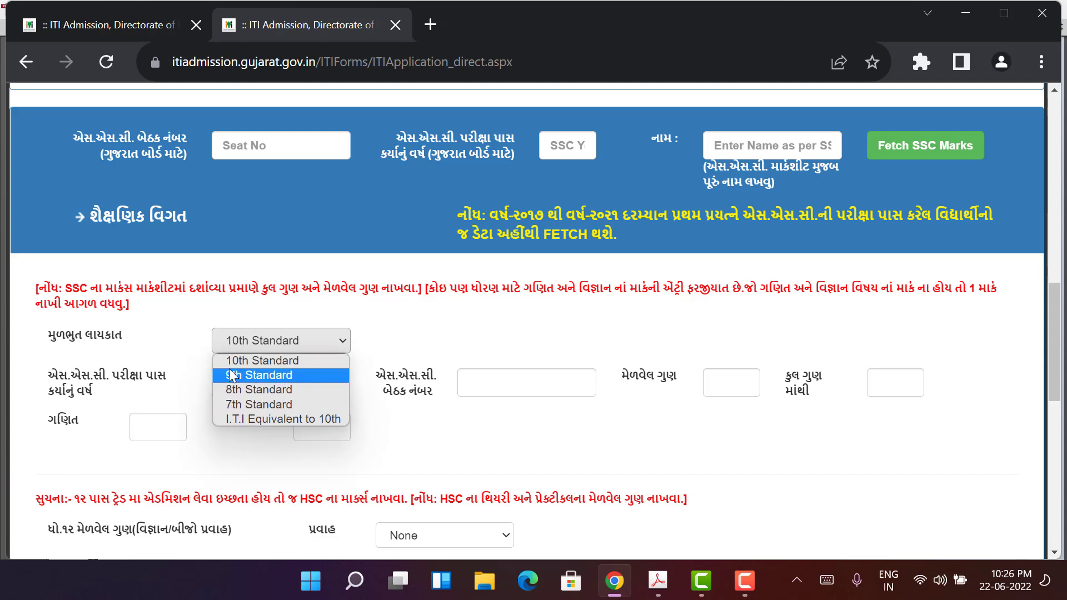
{"action": "left_click", "coordinate": [193, 348]}
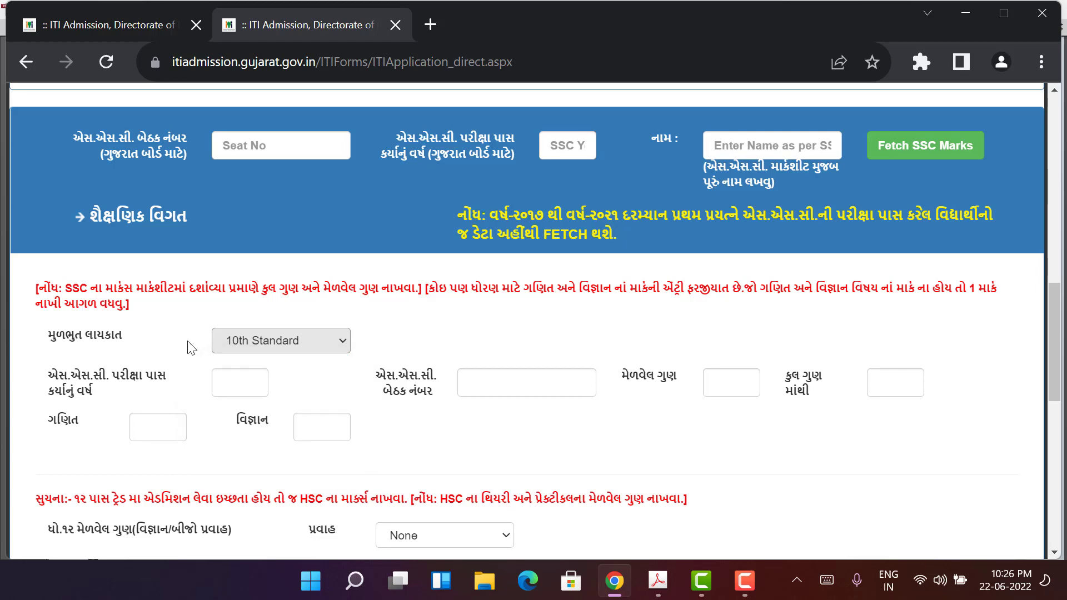
Review the SSC marks fields and view the Std. 12 stream and ITI pass qualification options without changing either selection.
{"action": "scroll", "coordinate": [92, 372], "scroll_direction": "down", "scroll_amount": 1}
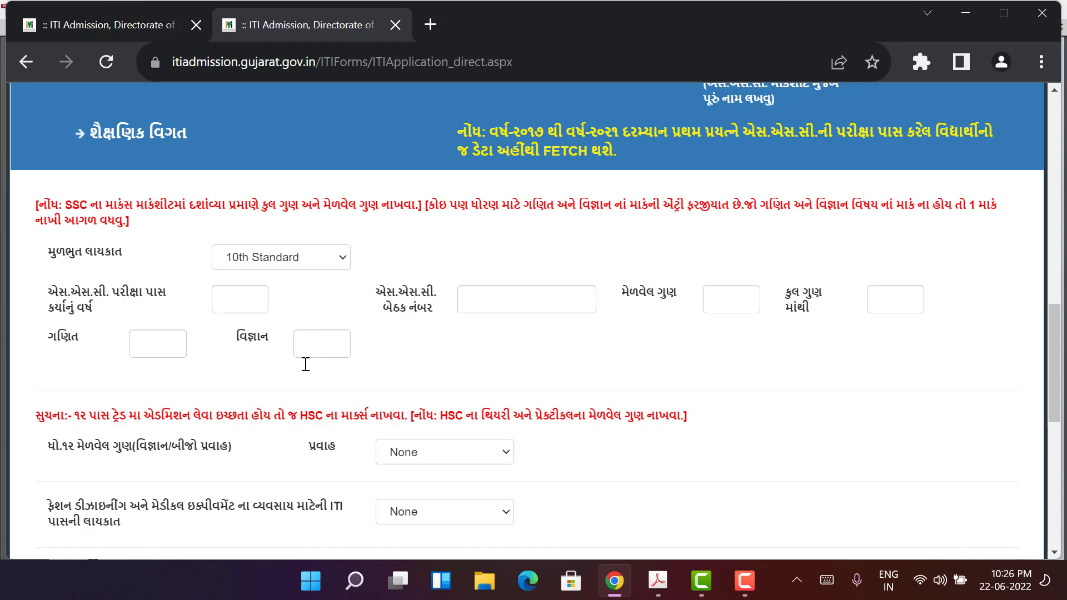
{"action": "scroll", "coordinate": [305, 364], "scroll_direction": "down", "scroll_amount": 3}
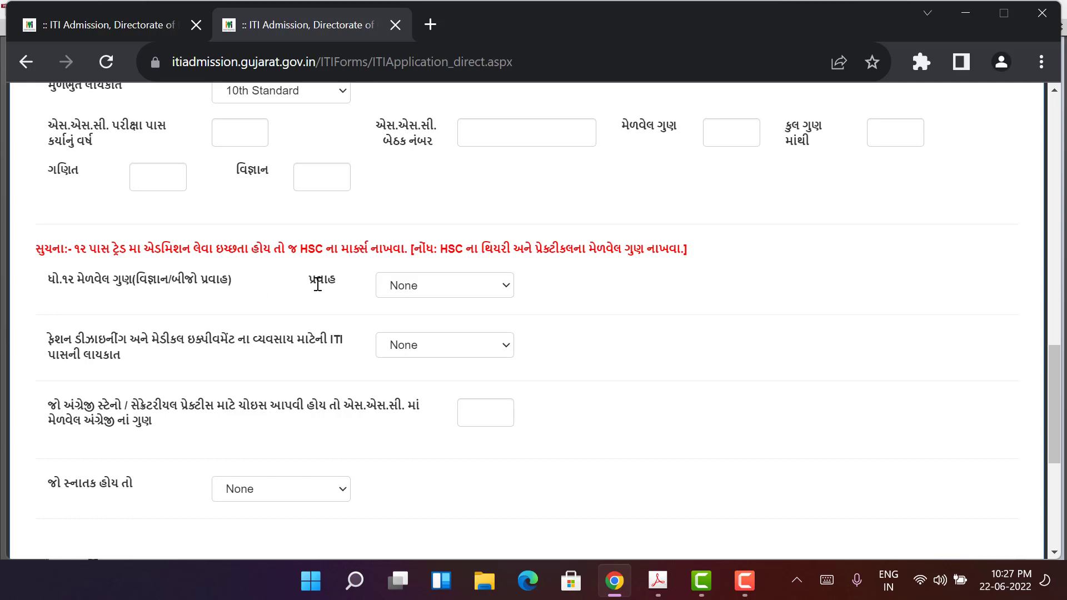
{"action": "left_click", "coordinate": [421, 291]}
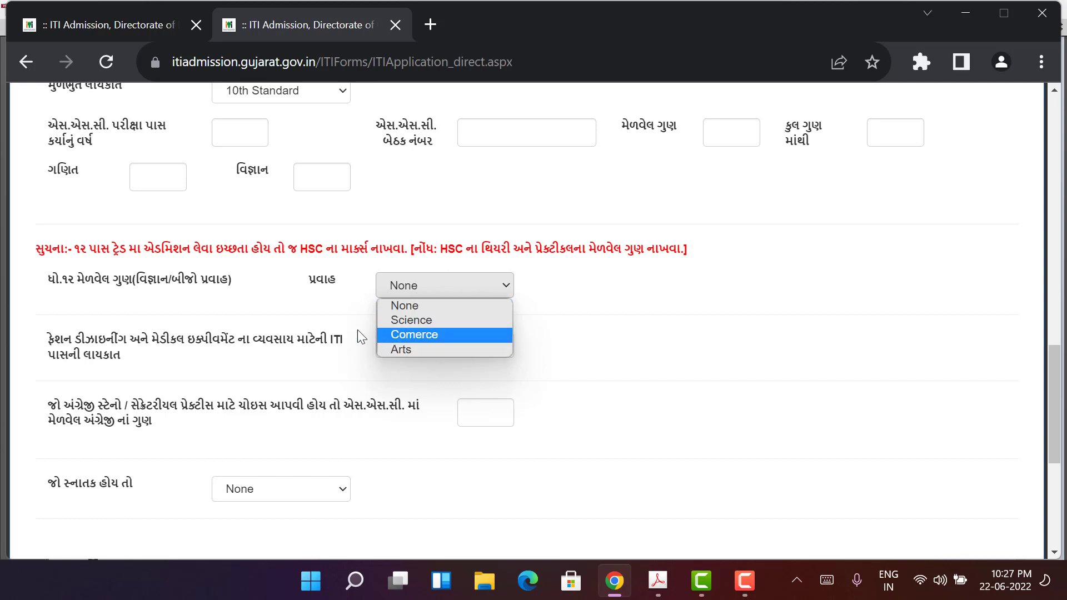
{"action": "left_click", "coordinate": [42, 329]}
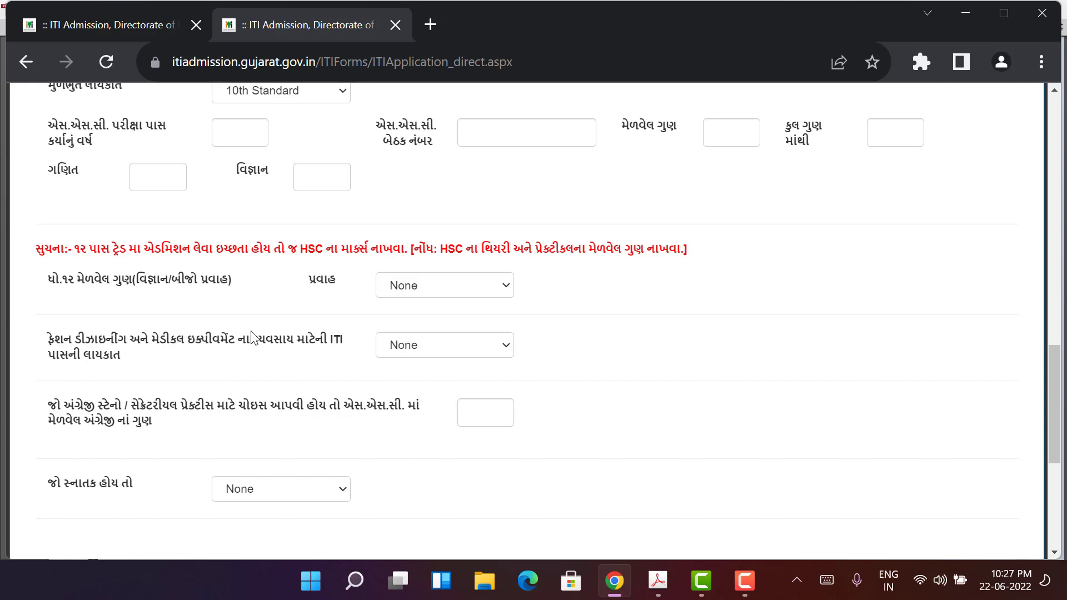
{"action": "left_click", "coordinate": [419, 352]}
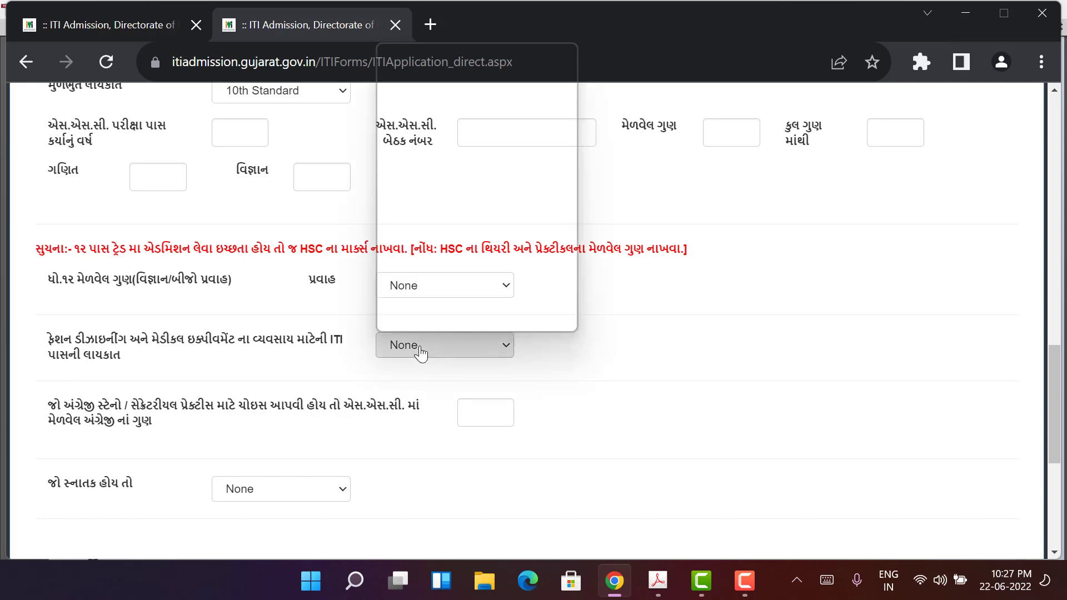
{"action": "left_click", "coordinate": [421, 352]}
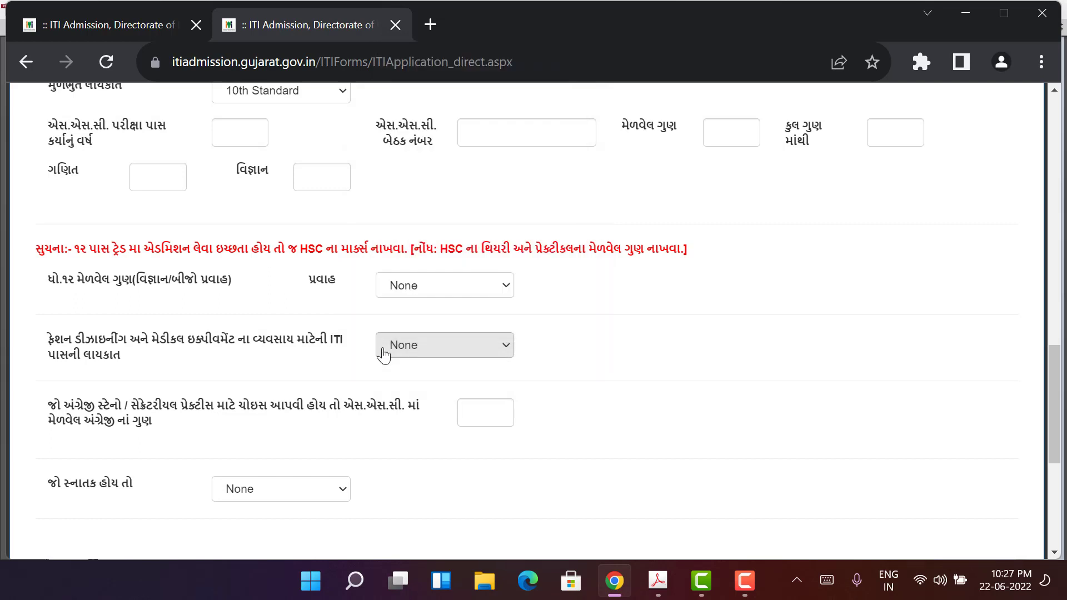
View the graduate qualification options without changing the selection, and examine the declaration and captcha section ending the form.
{"action": "scroll", "coordinate": [139, 364], "scroll_direction": "down", "scroll_amount": 1}
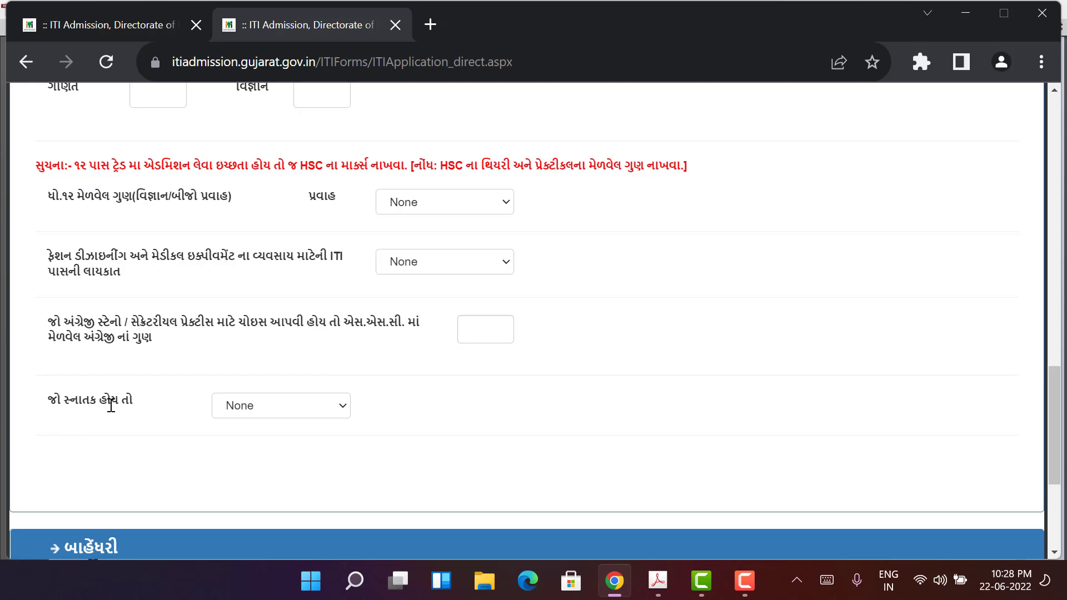
{"action": "left_click", "coordinate": [244, 405]}
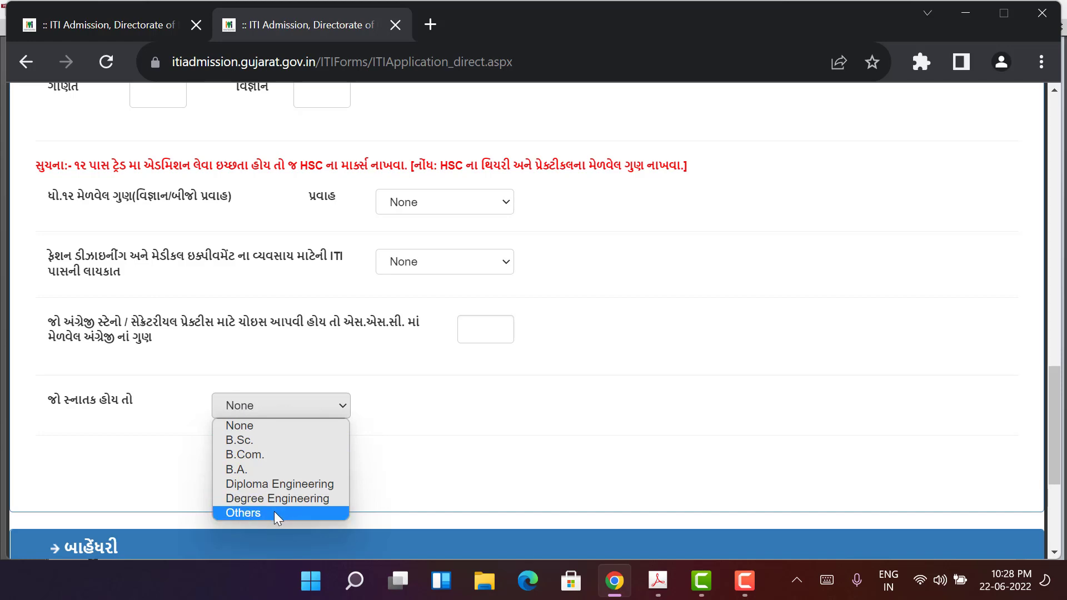
{"action": "left_click", "coordinate": [197, 422]}
{"action": "scroll", "coordinate": [198, 416], "scroll_direction": "down", "scroll_amount": 3}
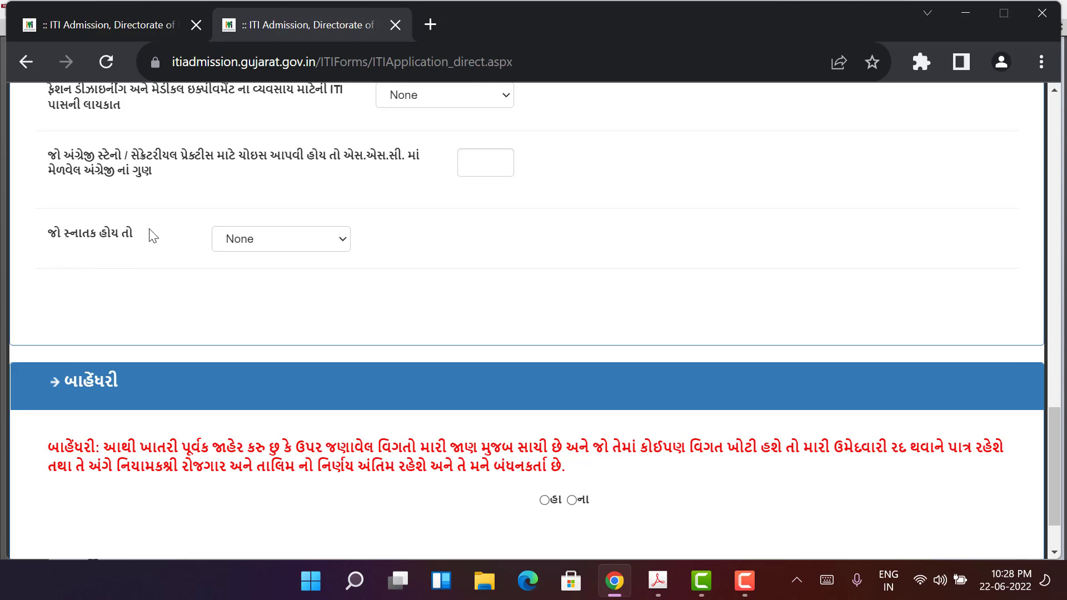
{"action": "left_click", "coordinate": [255, 240]}
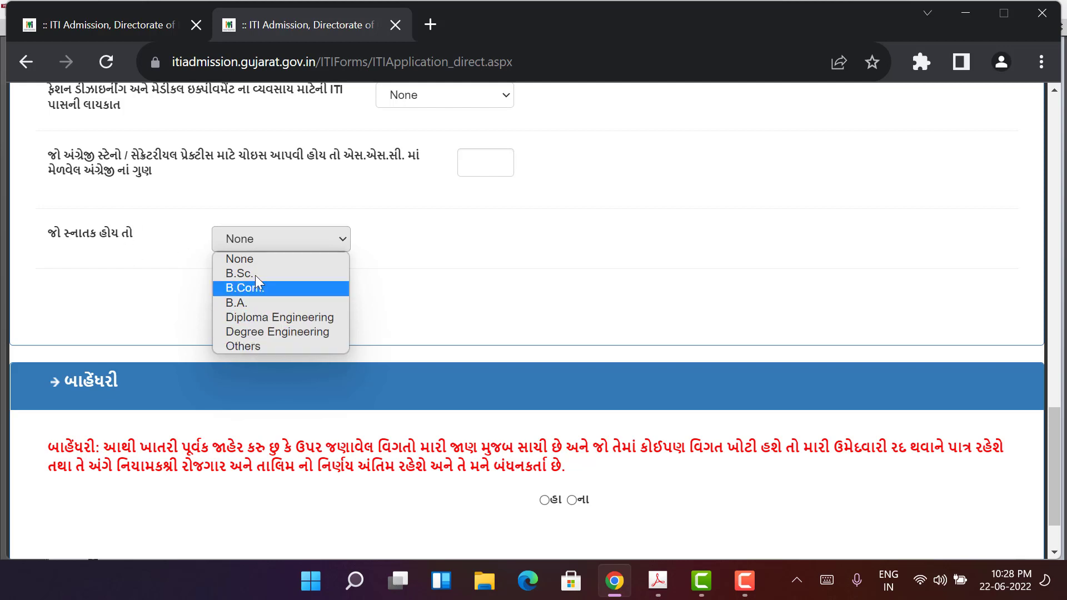
{"action": "left_click", "coordinate": [185, 261]}
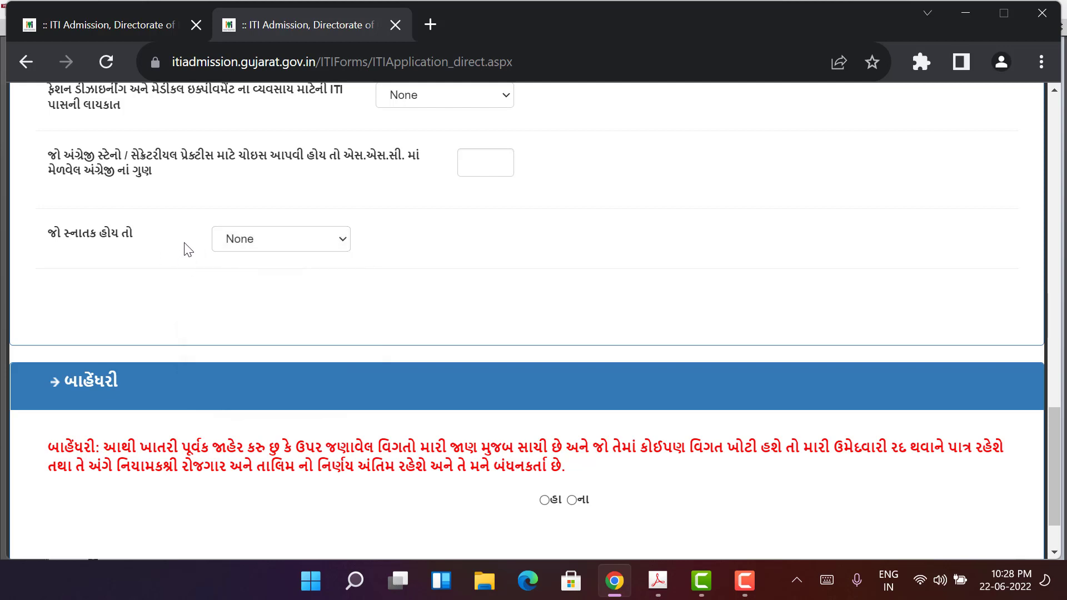
{"action": "scroll", "coordinate": [195, 264], "scroll_direction": "down", "scroll_amount": 1}
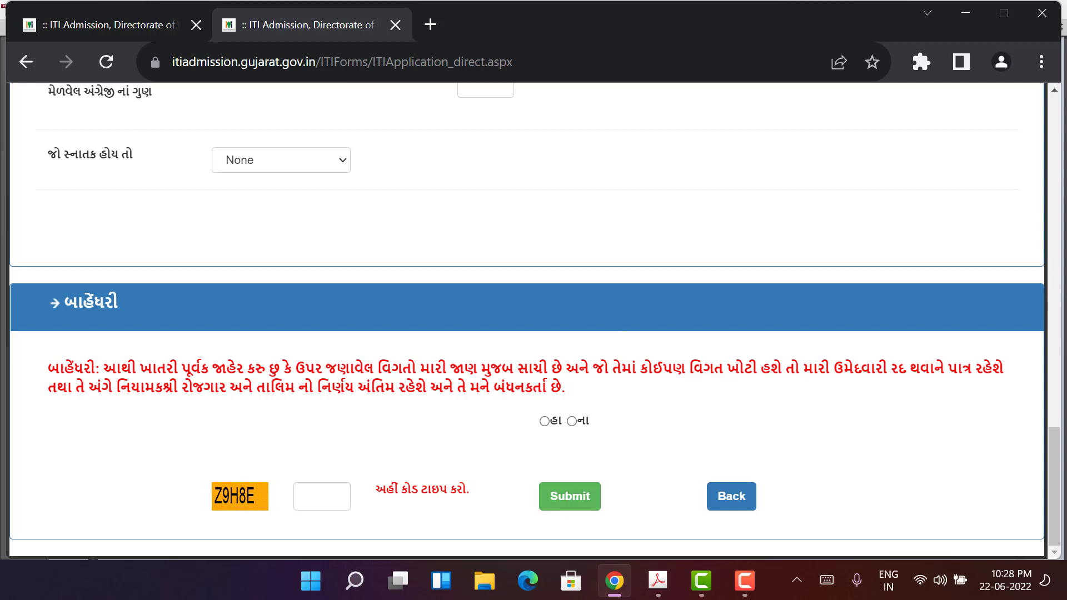
Switch to UserManualForOnlineFormFeeling.pdf in Adobe Acrobat and compare its declaration and registration success pages with the form's submission section.
{"action": "left_click", "coordinate": [656, 581]}
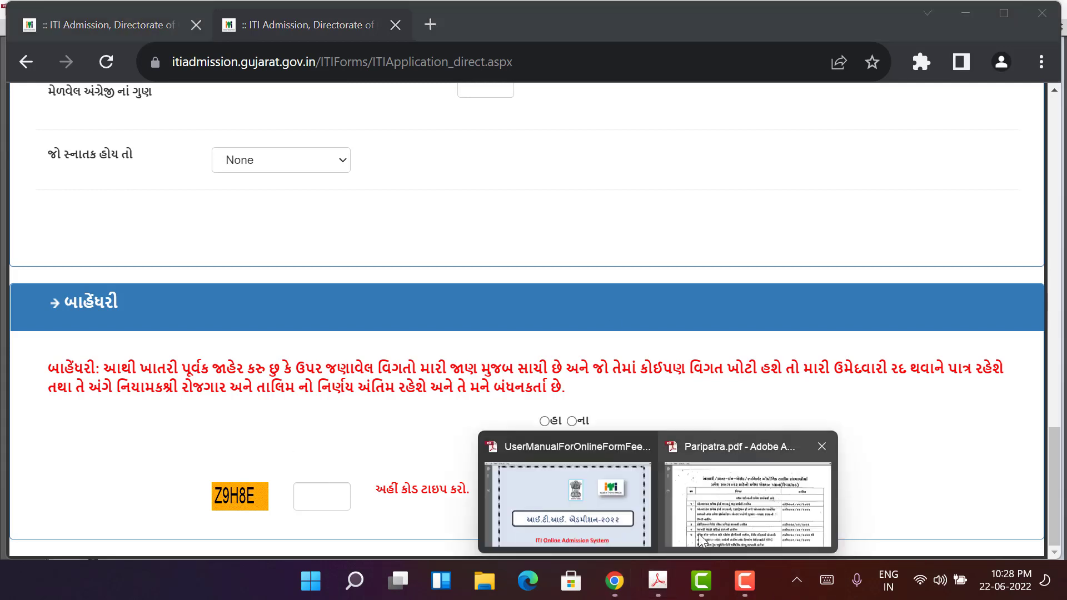
{"action": "left_click", "coordinate": [645, 509]}
{"action": "scroll", "coordinate": [572, 361], "scroll_direction": "down", "scroll_amount": 10}
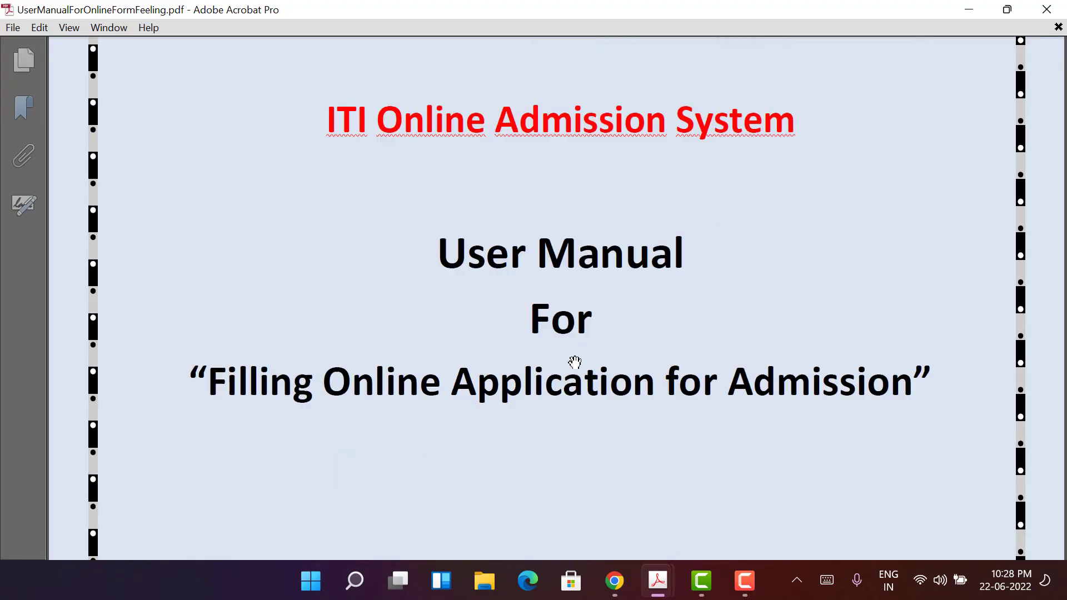
{"action": "scroll", "coordinate": [529, 319], "scroll_direction": "down", "scroll_amount": 15}
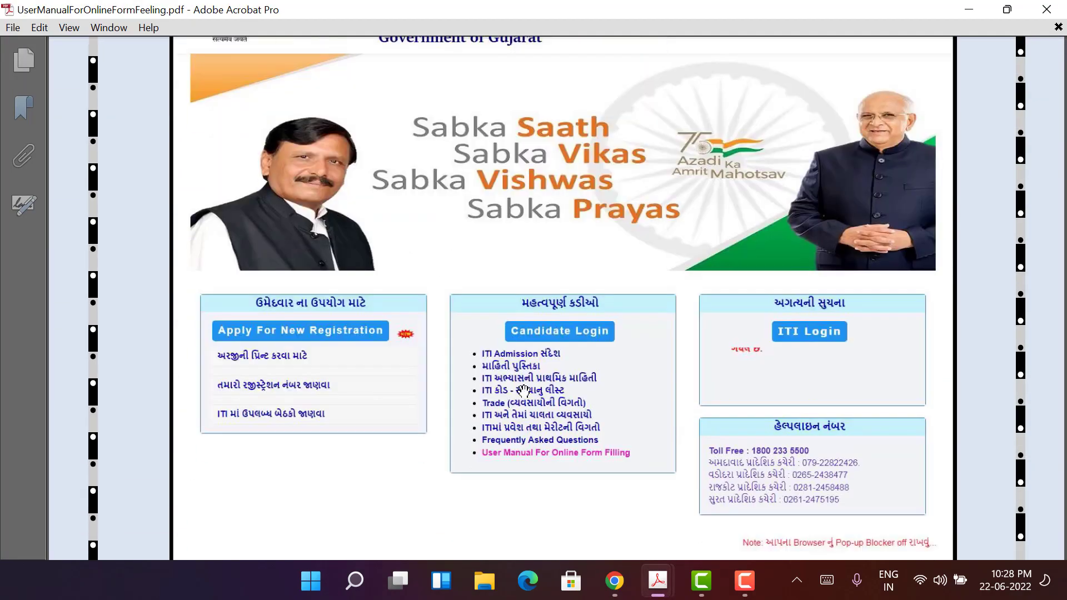
{"action": "scroll", "coordinate": [556, 395], "scroll_direction": "down", "scroll_amount": 15}
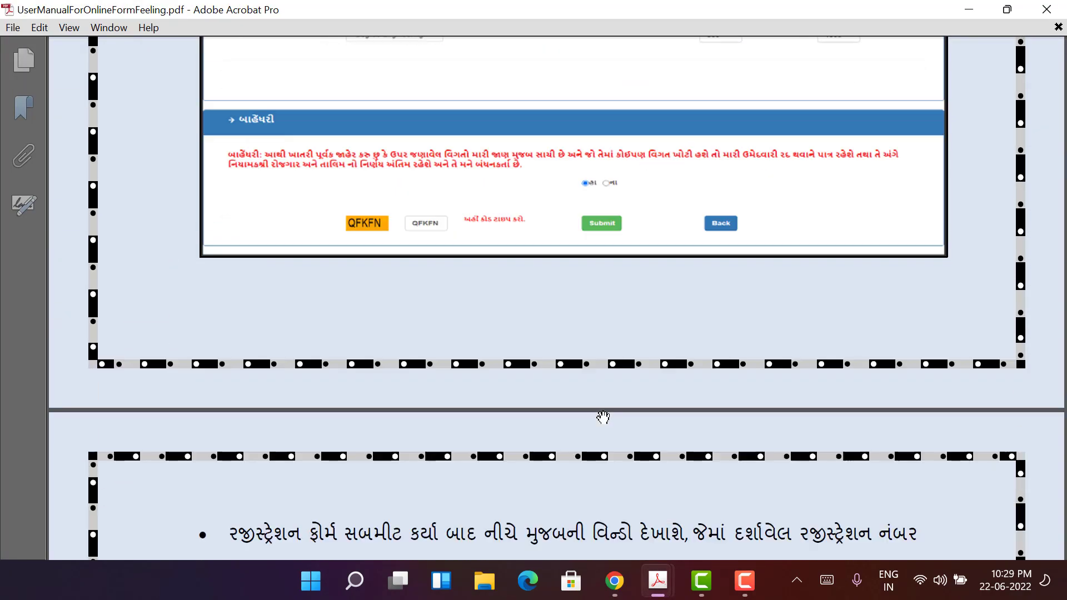
{"action": "scroll", "coordinate": [611, 429], "scroll_direction": "up", "scroll_amount": 2}
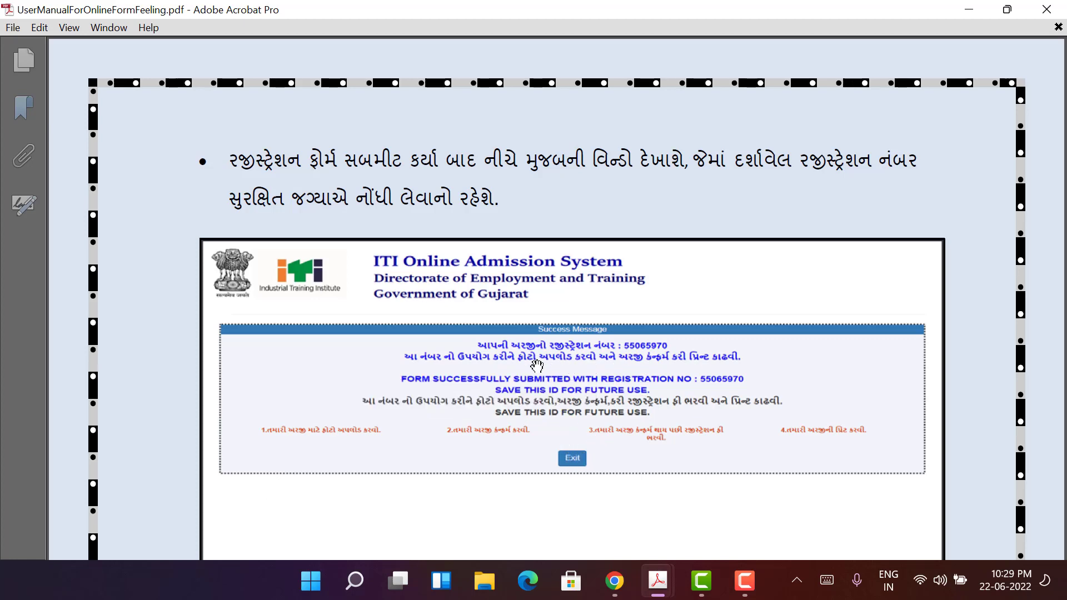
{"action": "left_click", "coordinate": [614, 581]}
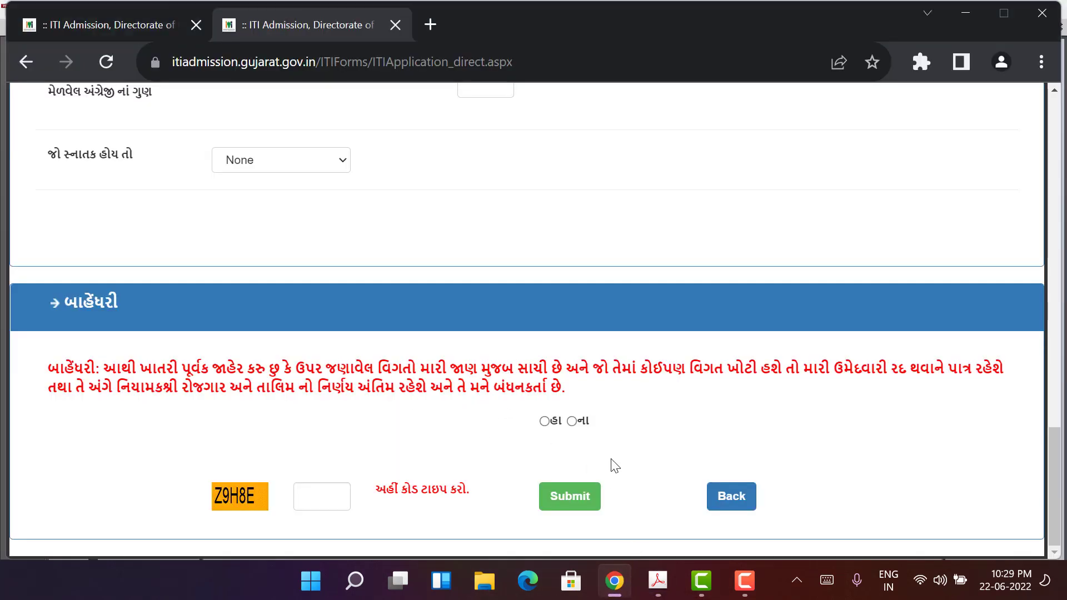
{"action": "key", "text": "alt+Tab"}
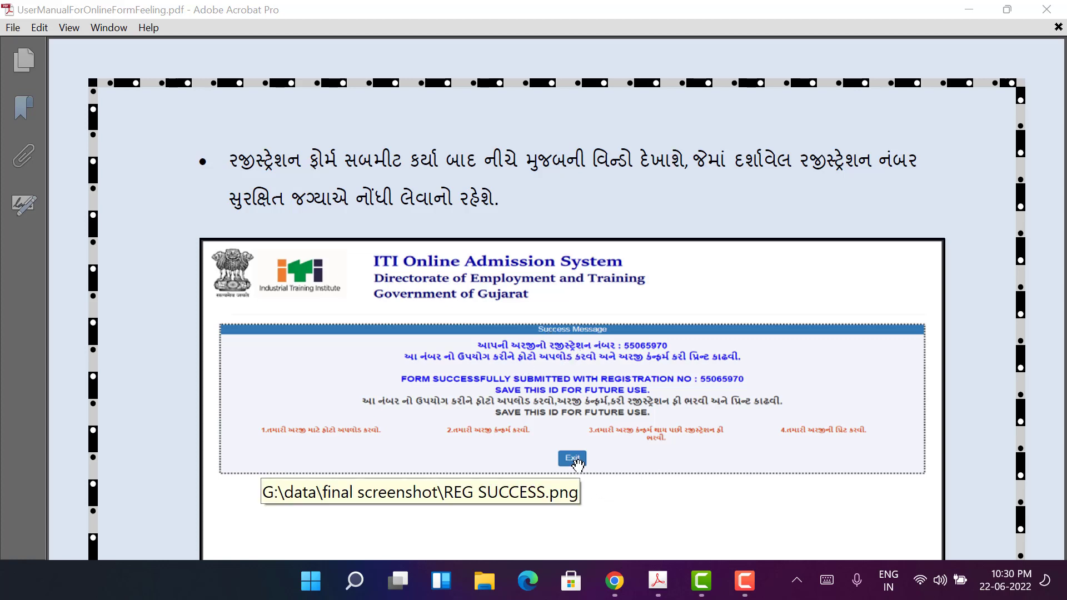
Switch to the admission site's home page in Chrome, reload it, dismiss the banner and open the registration number lookup page.
{"action": "left_click", "coordinate": [611, 580]}
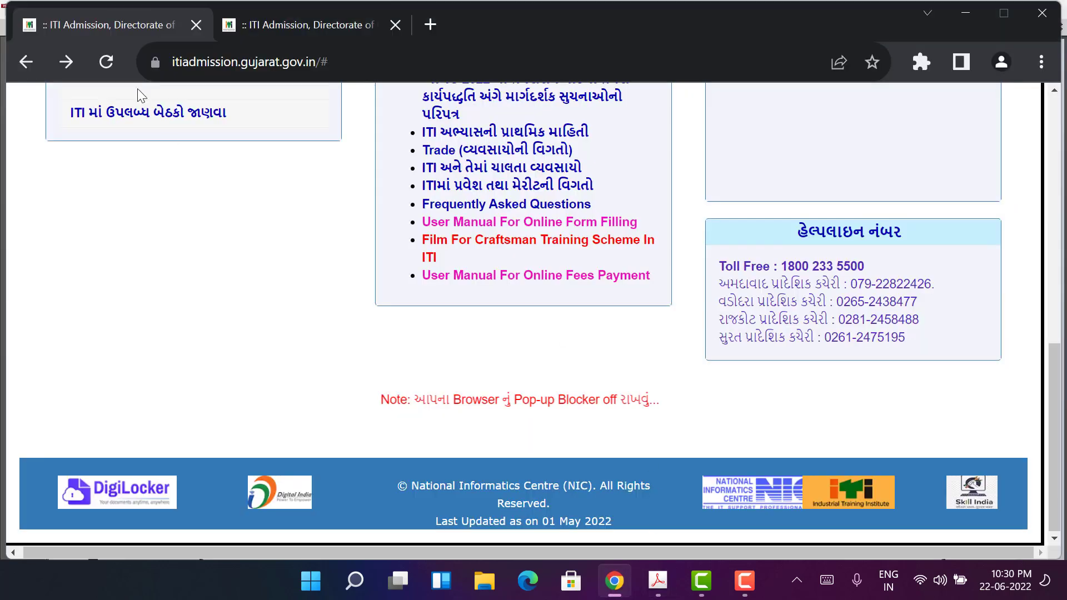
{"action": "key", "text": "F5"}
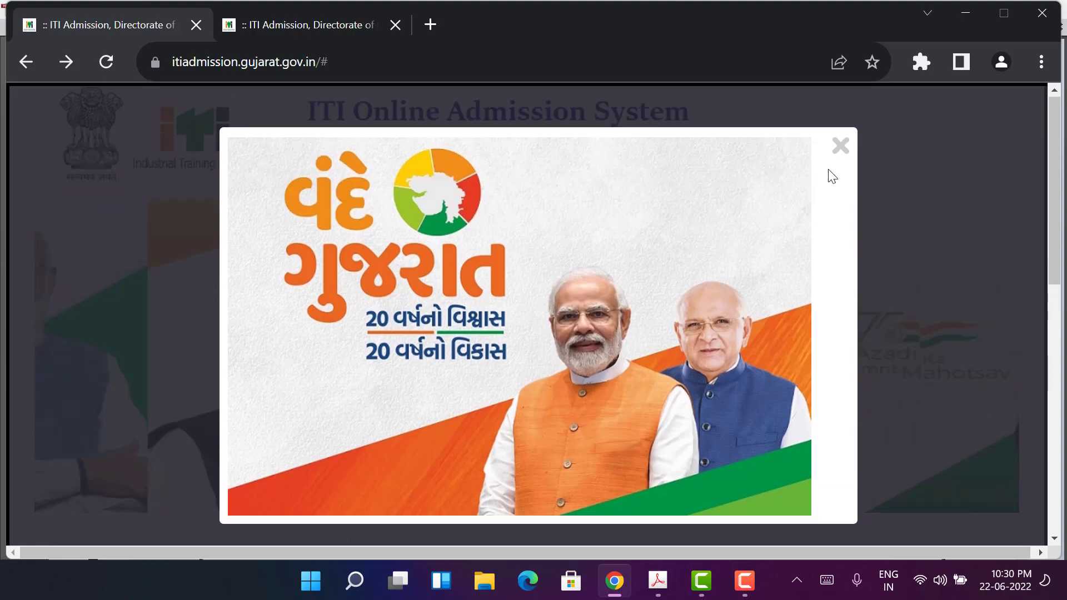
{"action": "left_click", "coordinate": [840, 142]}
{"action": "scroll", "coordinate": [183, 333], "scroll_direction": "down", "scroll_amount": 5}
{"action": "scroll", "coordinate": [185, 341], "scroll_direction": "down", "scroll_amount": 3}
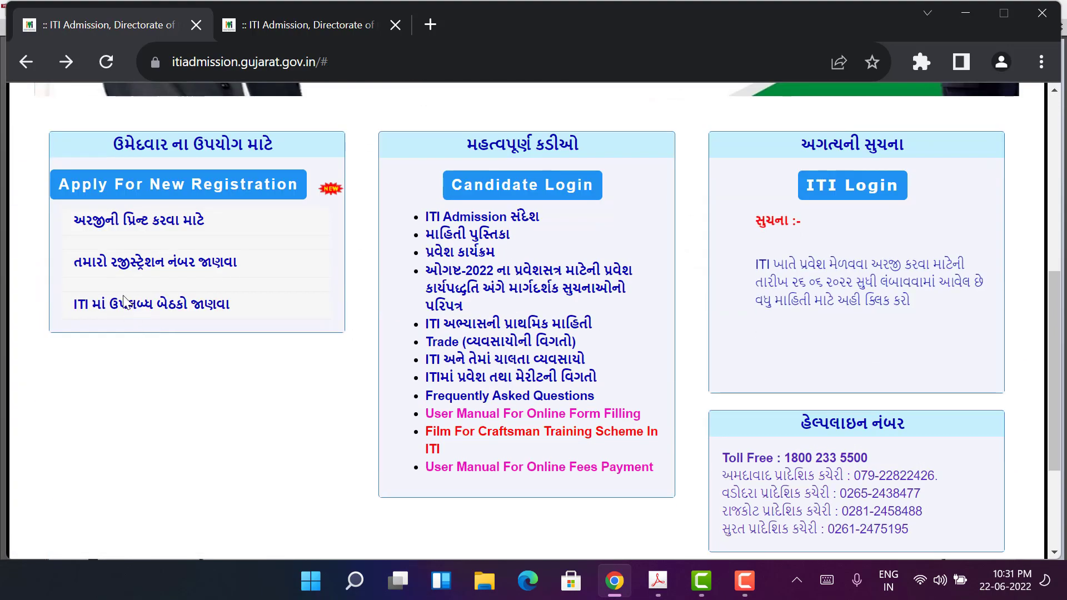
{"action": "left_click", "coordinate": [135, 269]}
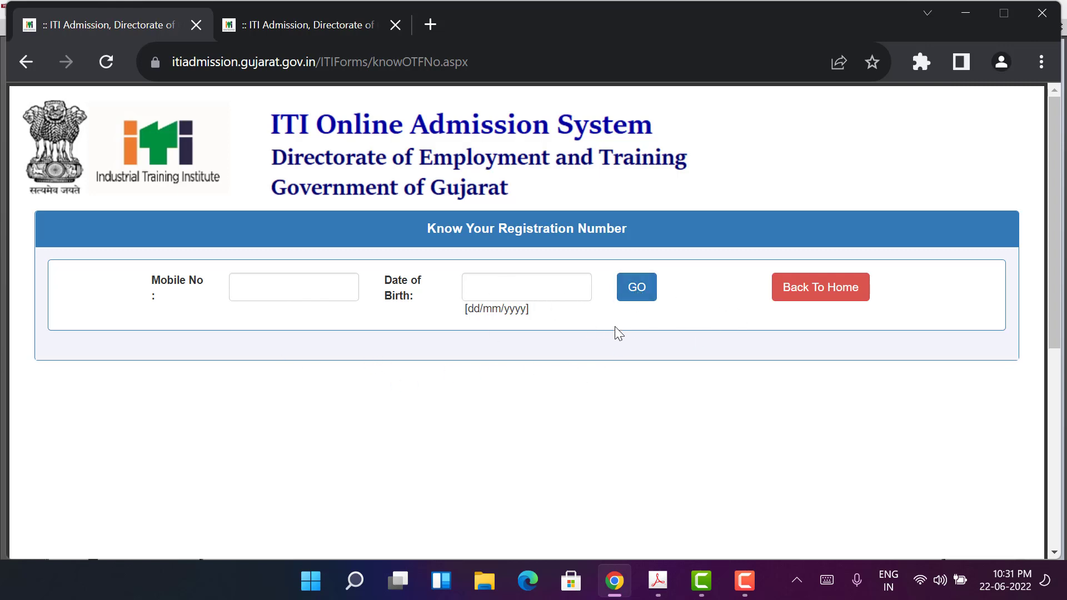
Switch to the user manual PDF in Adobe Acrobat and examine the candidate login illustration in its Photo Upload section.
{"action": "mouse_move", "coordinate": [651, 578]}
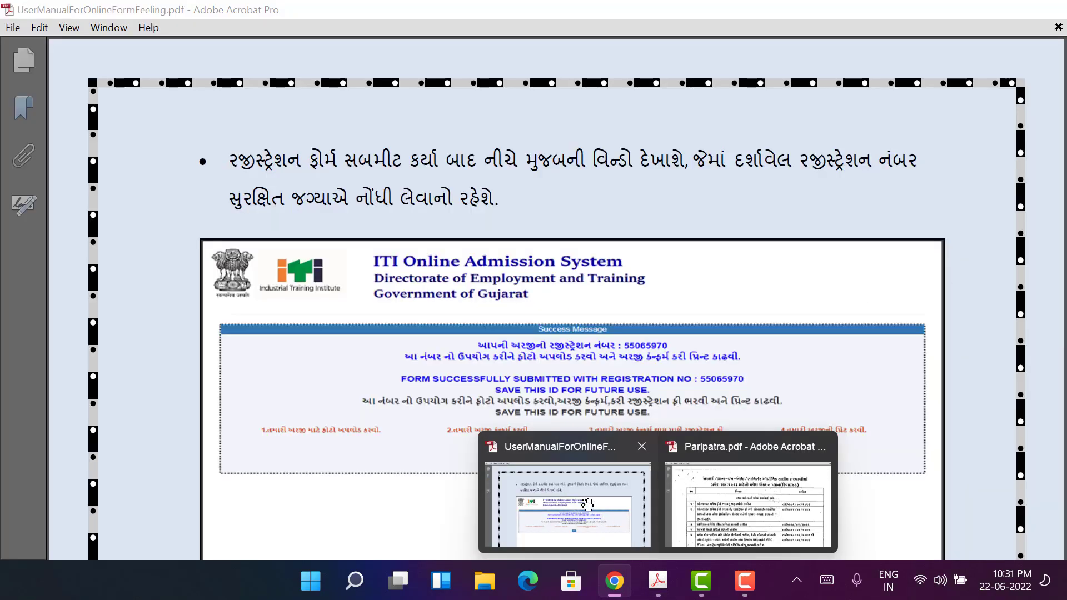
{"action": "left_click", "coordinate": [574, 505]}
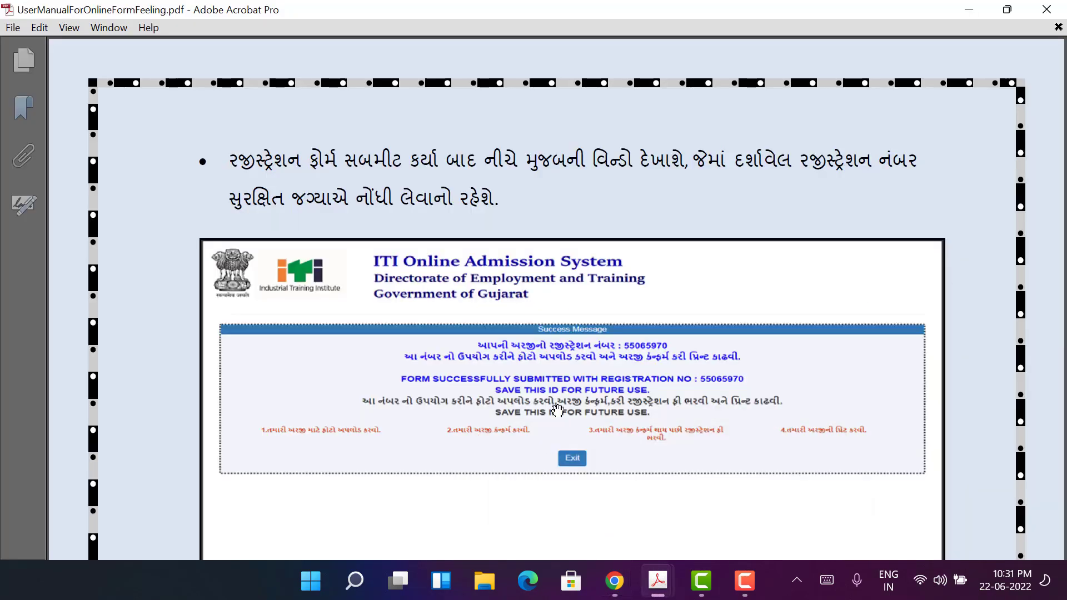
{"action": "scroll", "coordinate": [556, 409], "scroll_direction": "down", "scroll_amount": 6}
{"action": "scroll", "coordinate": [556, 408], "scroll_direction": "down", "scroll_amount": 5}
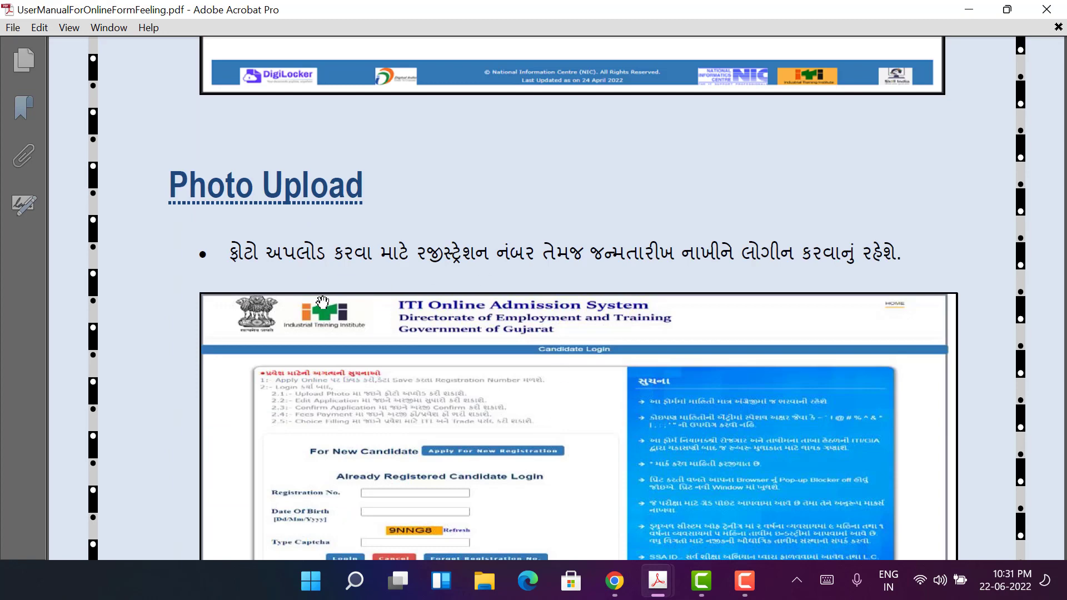
{"action": "scroll", "coordinate": [441, 250], "scroll_direction": "down", "scroll_amount": 2}
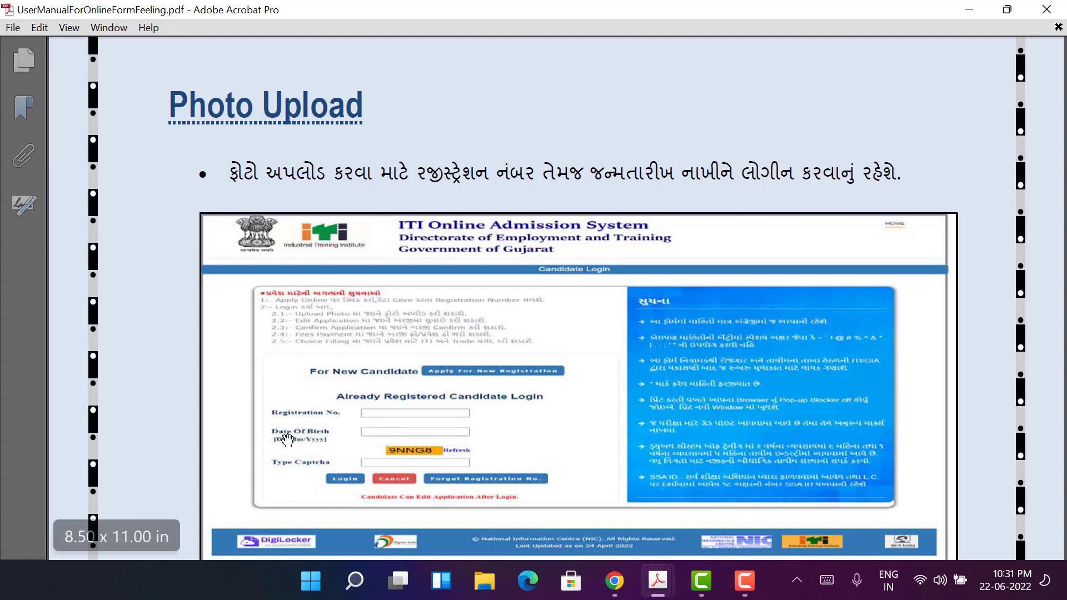
{"action": "scroll", "coordinate": [287, 442], "scroll_direction": "down", "scroll_amount": 2}
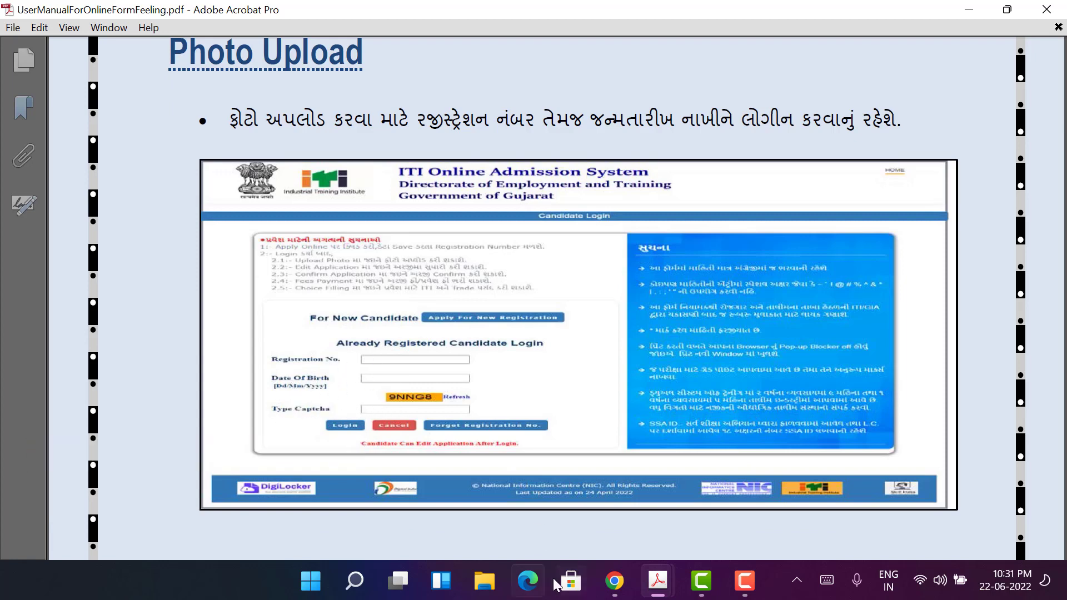
Switch back to the admission site's home page in Chrome and open the Candidate Login page.
{"action": "left_click", "coordinate": [659, 580]}
{"action": "scroll", "coordinate": [516, 239], "scroll_direction": "down", "scroll_amount": 1}
{"action": "scroll", "coordinate": [513, 289], "scroll_direction": "up", "scroll_amount": 3}
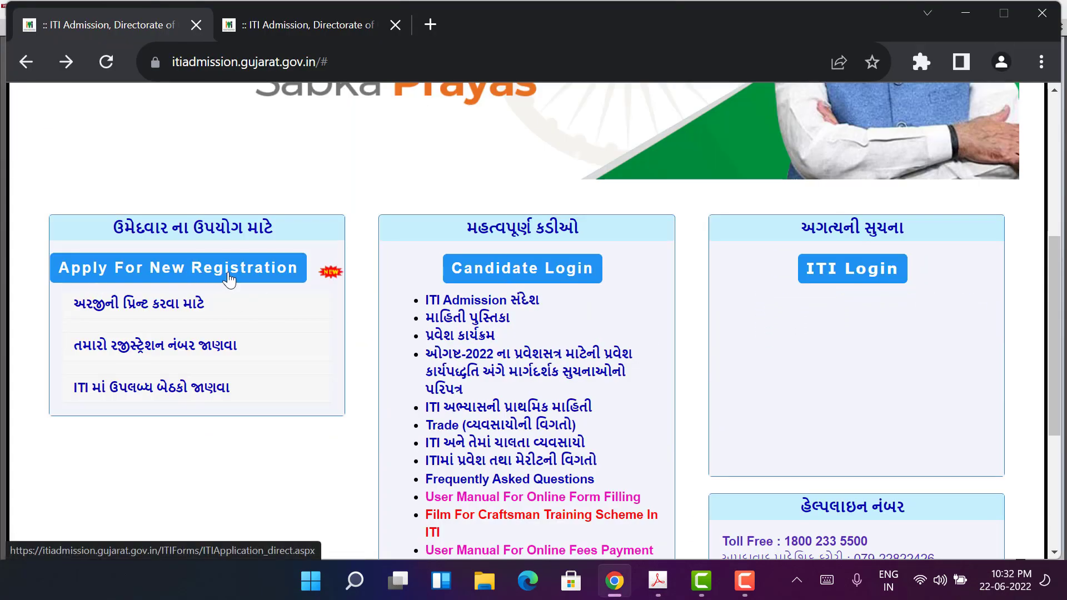
{"action": "left_click", "coordinate": [554, 275]}
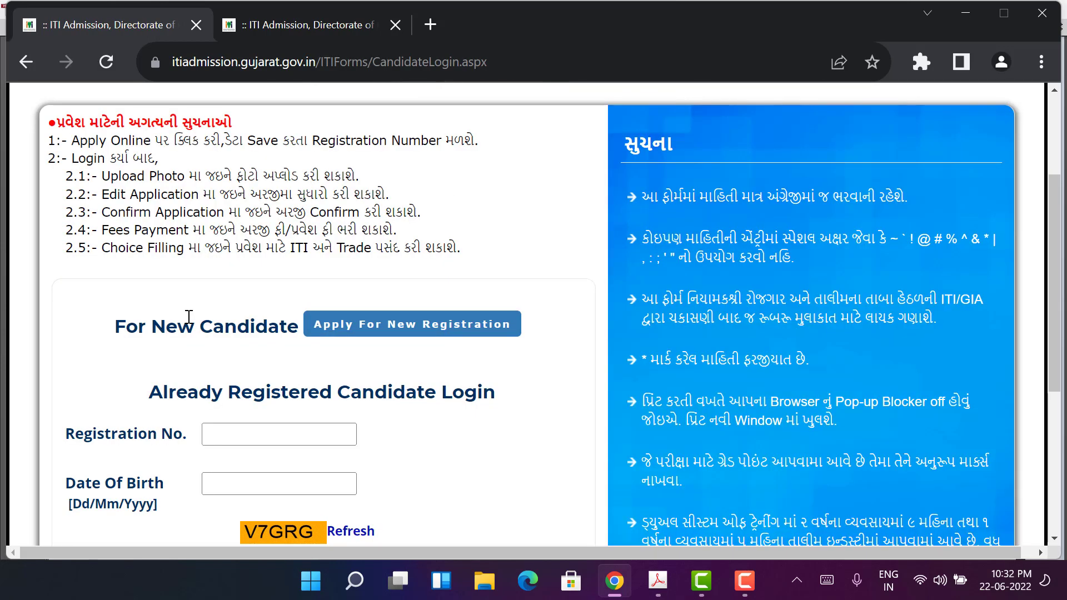
Examine the registration number, date of birth and captcha fields and the post-login instructions without entering any data.
{"action": "left_click", "coordinate": [233, 430]}
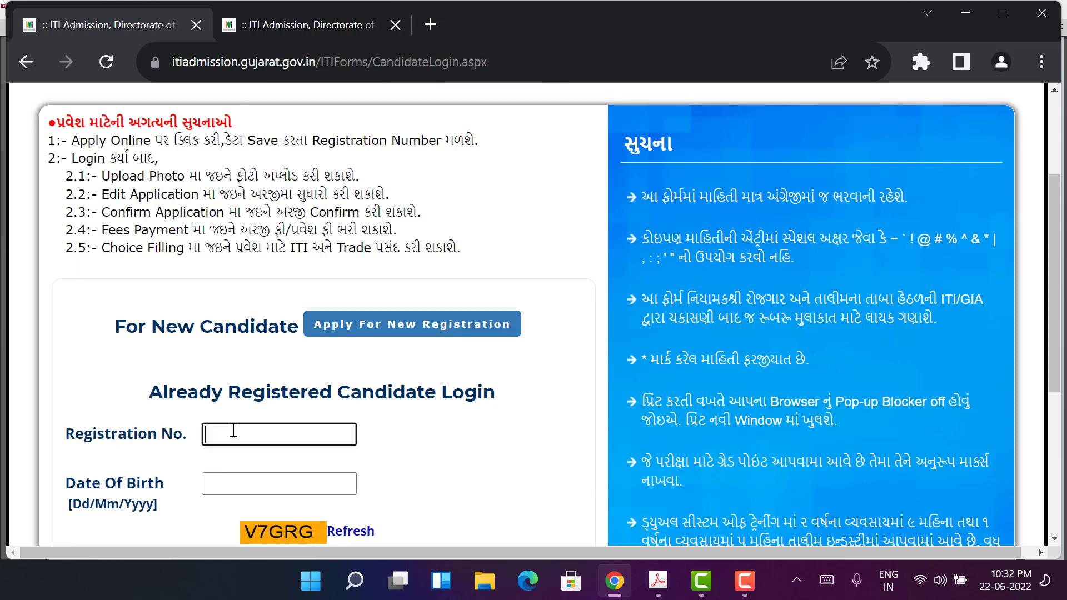
{"action": "left_click", "coordinate": [207, 479]}
{"action": "scroll", "coordinate": [208, 477], "scroll_direction": "down", "scroll_amount": 3}
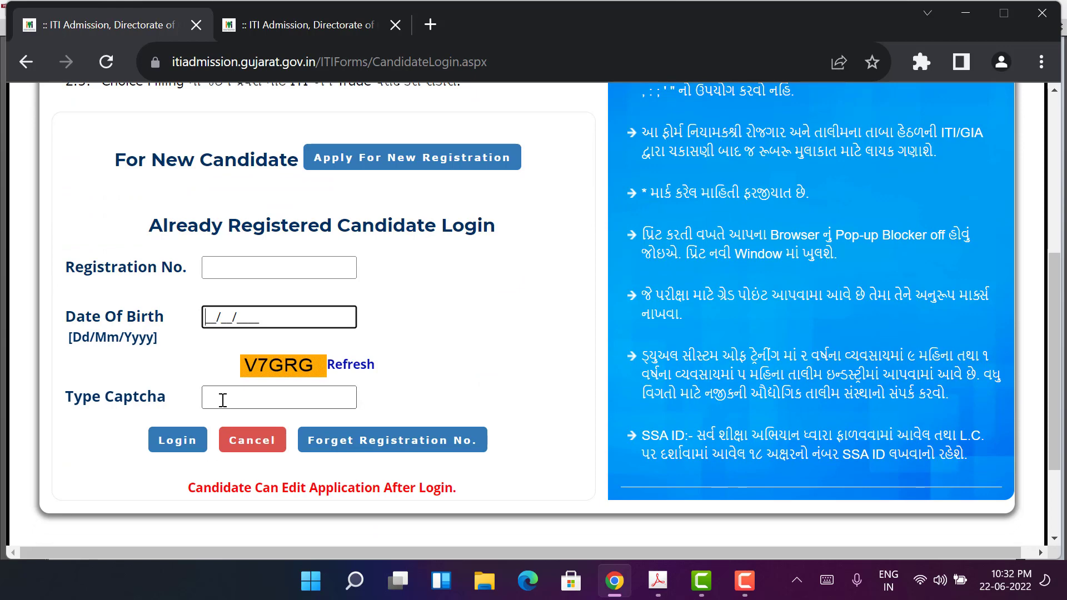
{"action": "left_click", "coordinate": [221, 398]}
{"action": "scroll", "coordinate": [233, 444], "scroll_direction": "up", "scroll_amount": 5}
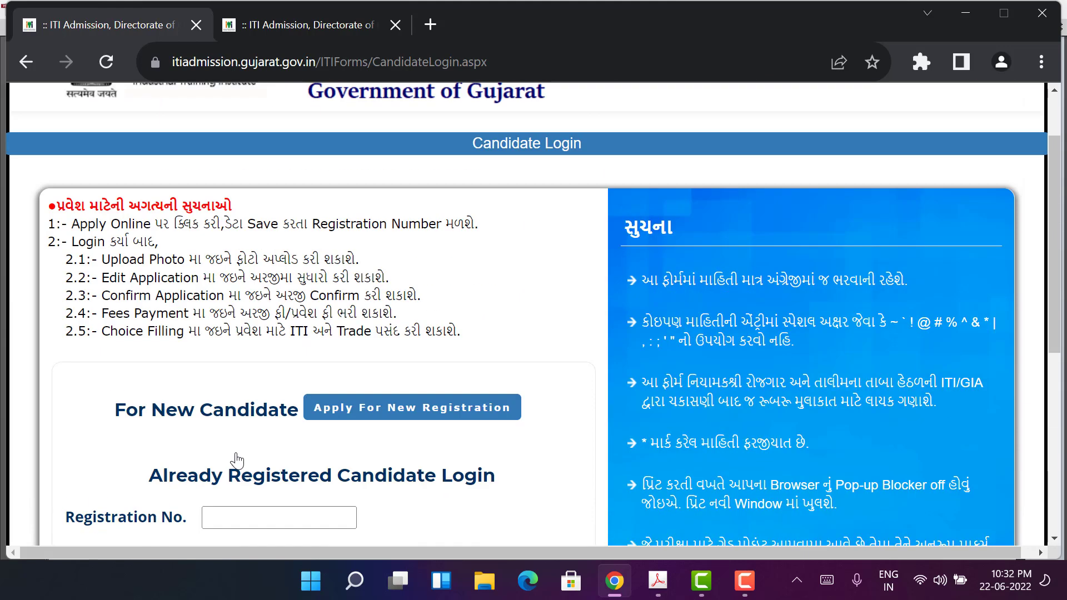
Switch to the user manual PDF in Adobe Acrobat and examine the Upload Photo page's photo requirements and the upload confirmation illustration.
{"action": "left_click", "coordinate": [658, 581]}
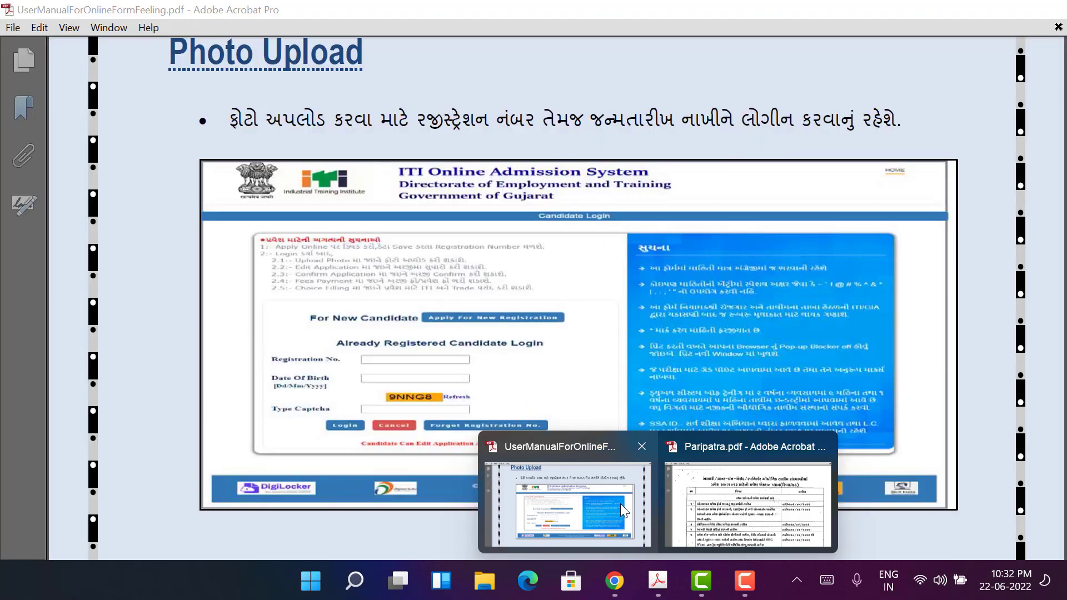
{"action": "left_click", "coordinate": [620, 503]}
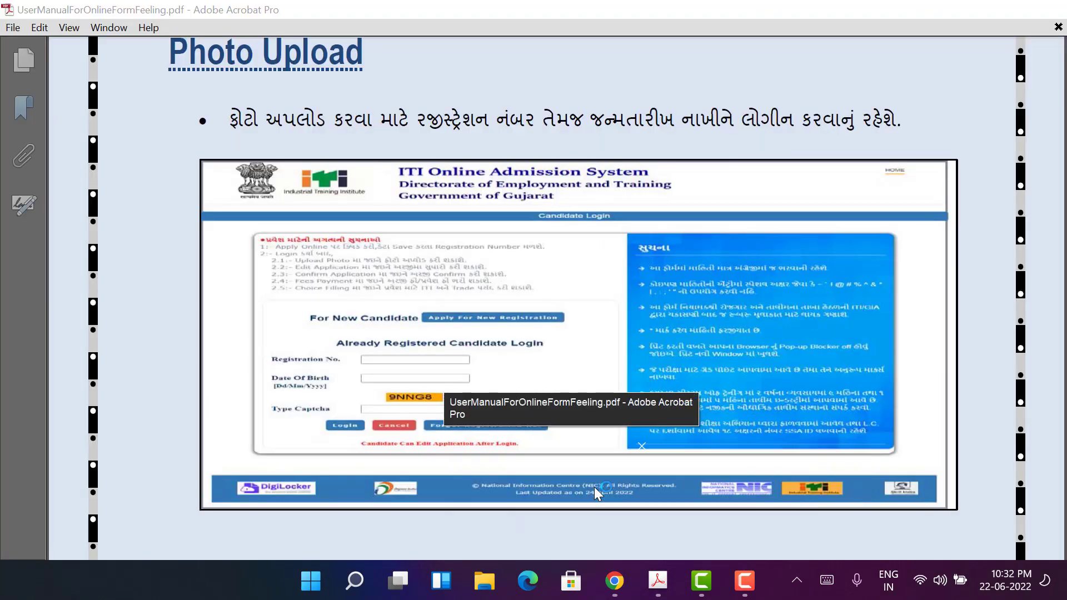
{"action": "scroll", "coordinate": [594, 487], "scroll_direction": "down", "scroll_amount": 5}
{"action": "scroll", "coordinate": [477, 487], "scroll_direction": "down", "scroll_amount": 5}
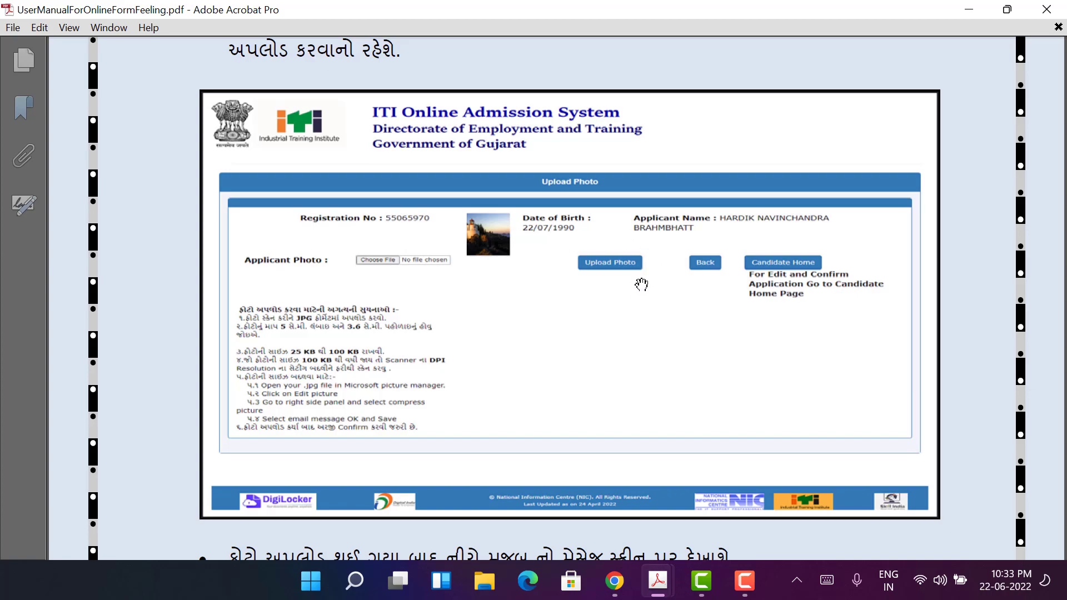
{"action": "scroll", "coordinate": [545, 363], "scroll_direction": "down", "scroll_amount": 10}
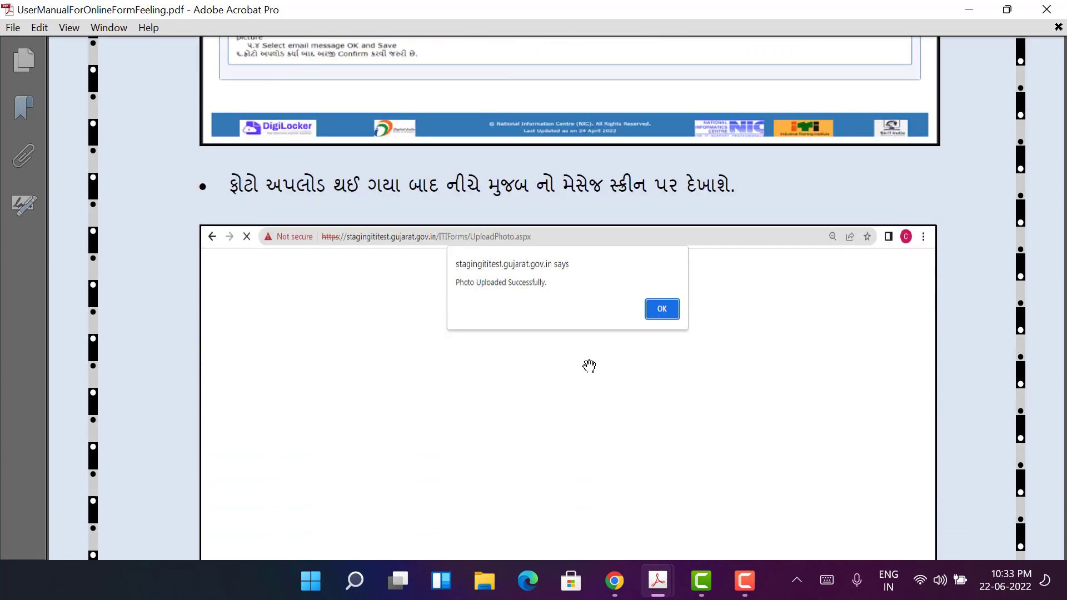
Examine the manual's candidate home page illustration, covering the preview, edit, photo upload/change, confirm, print and fee payment options.
{"action": "scroll", "coordinate": [588, 367], "scroll_direction": "down", "scroll_amount": 20}
{"action": "scroll", "coordinate": [597, 463], "scroll_direction": "down", "scroll_amount": 4}
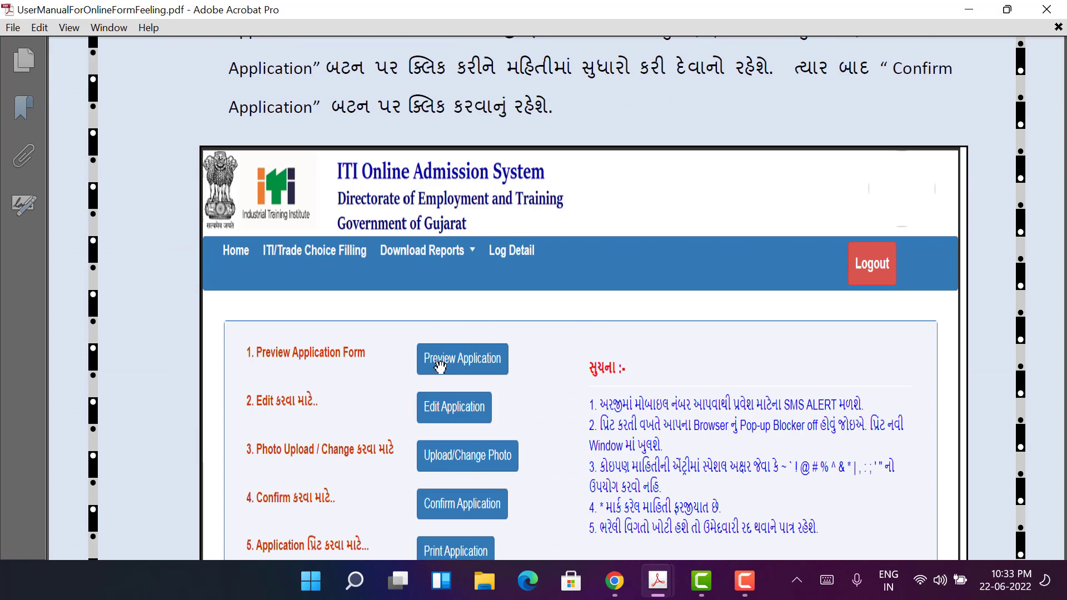
{"action": "scroll", "coordinate": [447, 369], "scroll_direction": "down", "scroll_amount": 1}
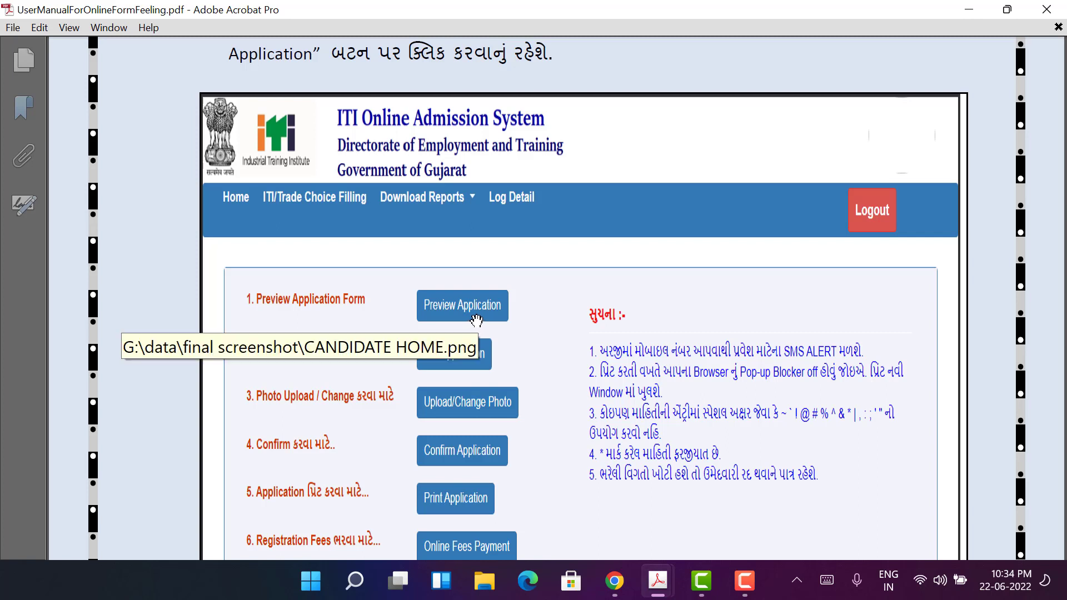
{"action": "scroll", "coordinate": [476, 319], "scroll_direction": "down", "scroll_amount": 1}
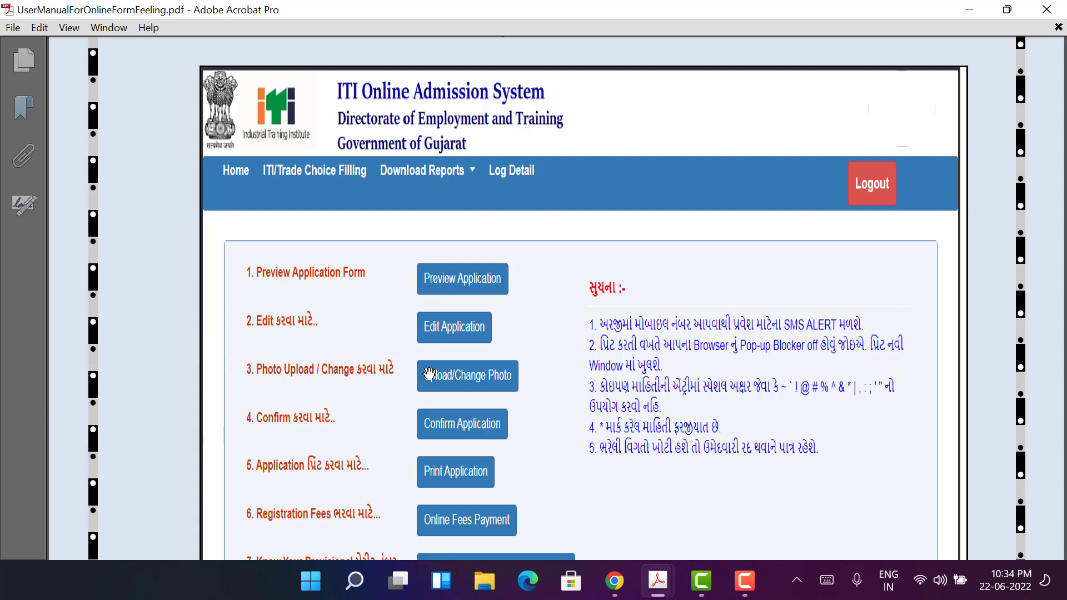
{"action": "scroll", "coordinate": [455, 374], "scroll_direction": "down", "scroll_amount": 1}
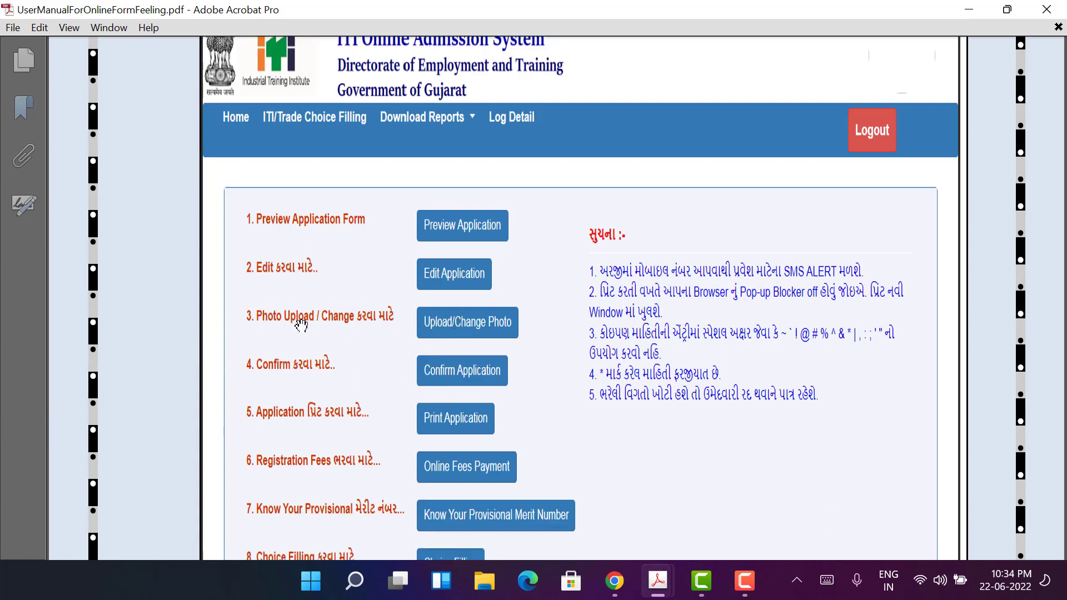